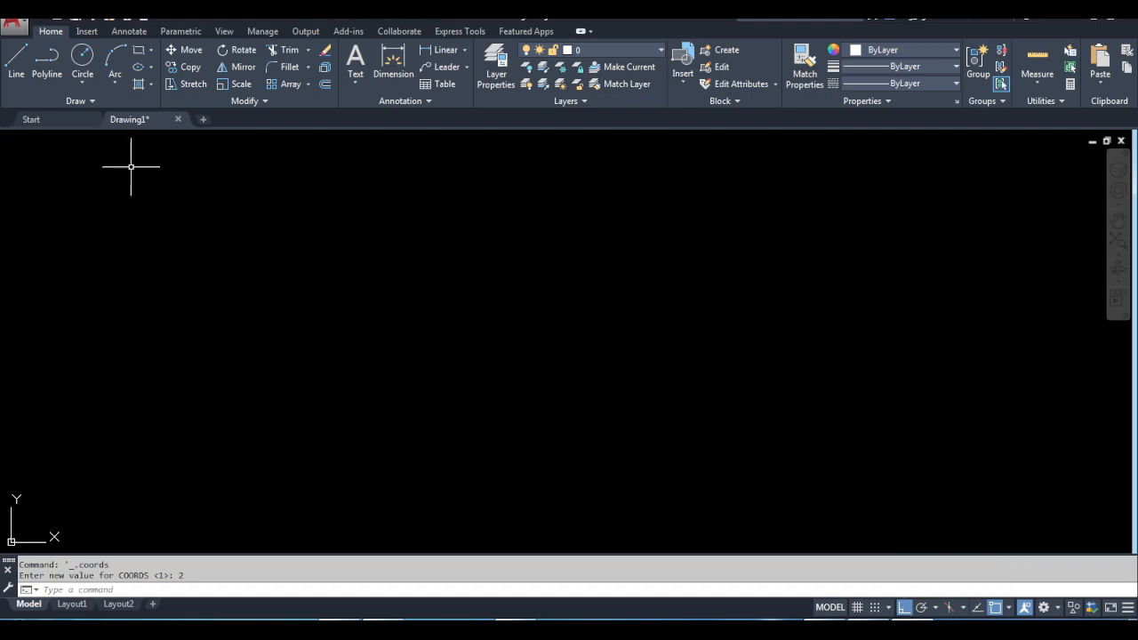
left_click(16, 72)
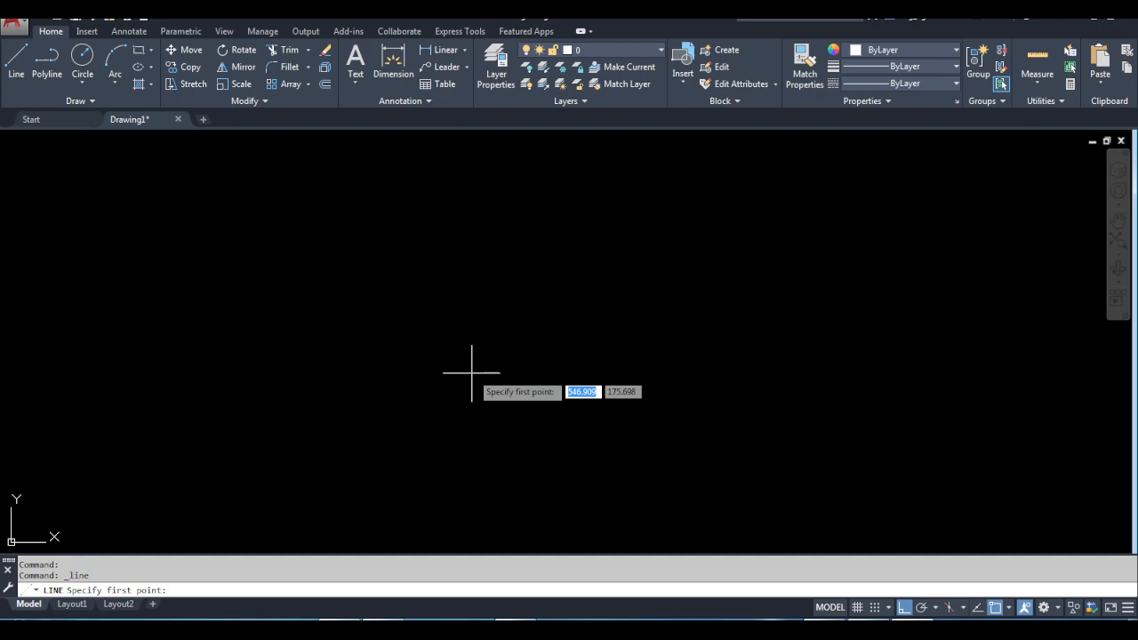
key("Escape")
key("Escape")
type("lin")
key("Return")
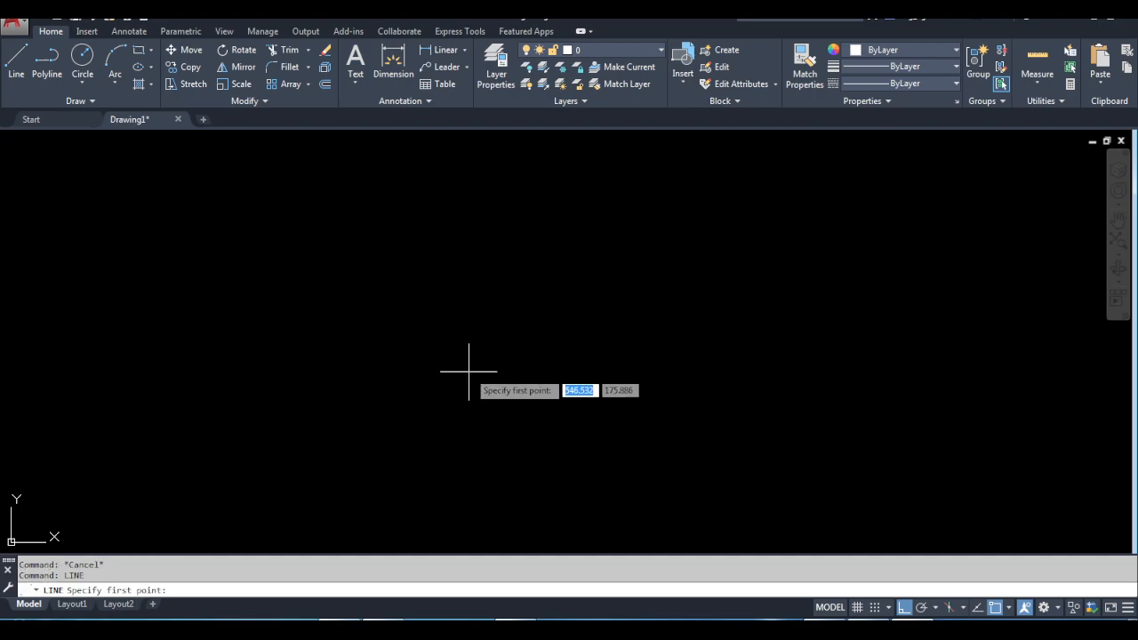
left_click(306, 402)
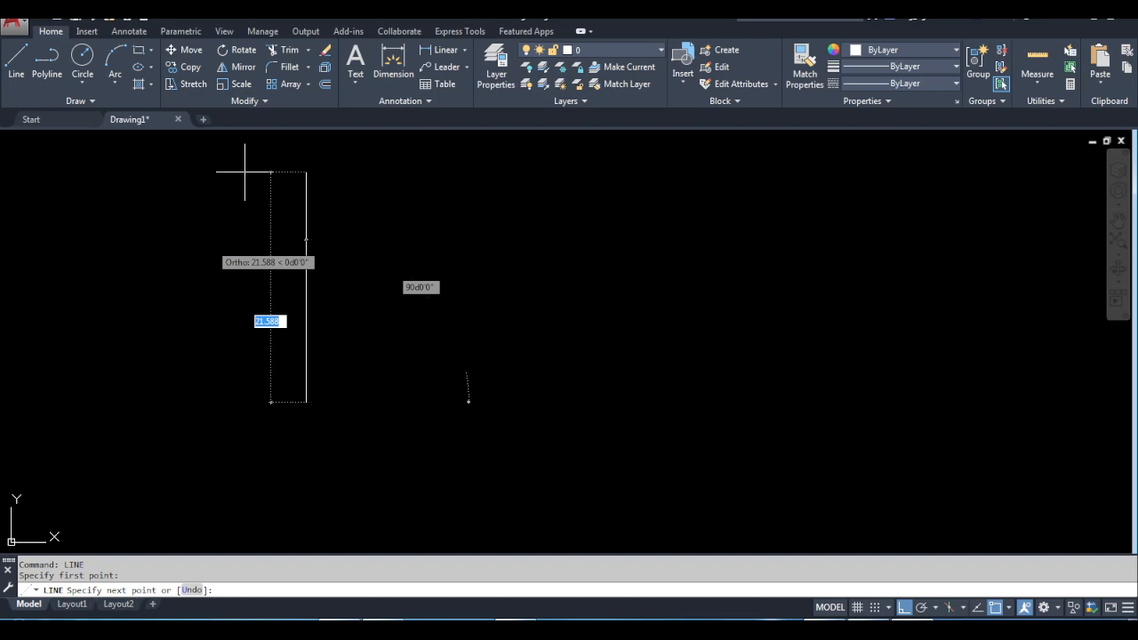
key("Escape")
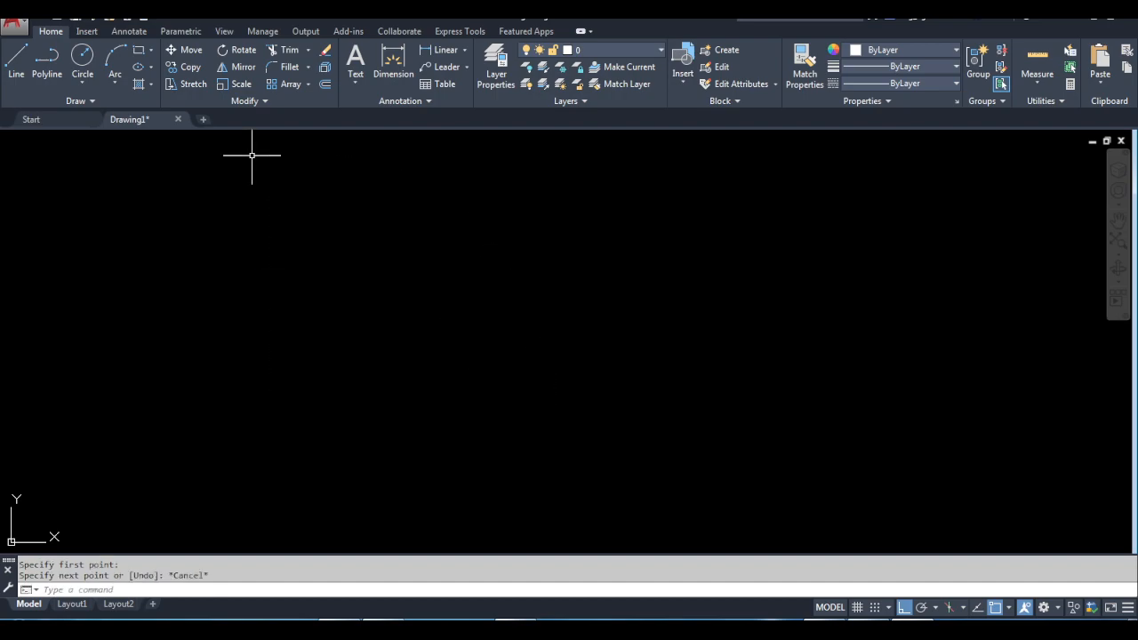
Step: Draw three connected sides of a square with the Line tool, each 30 units long, going right, up and left
left_click(16, 79)
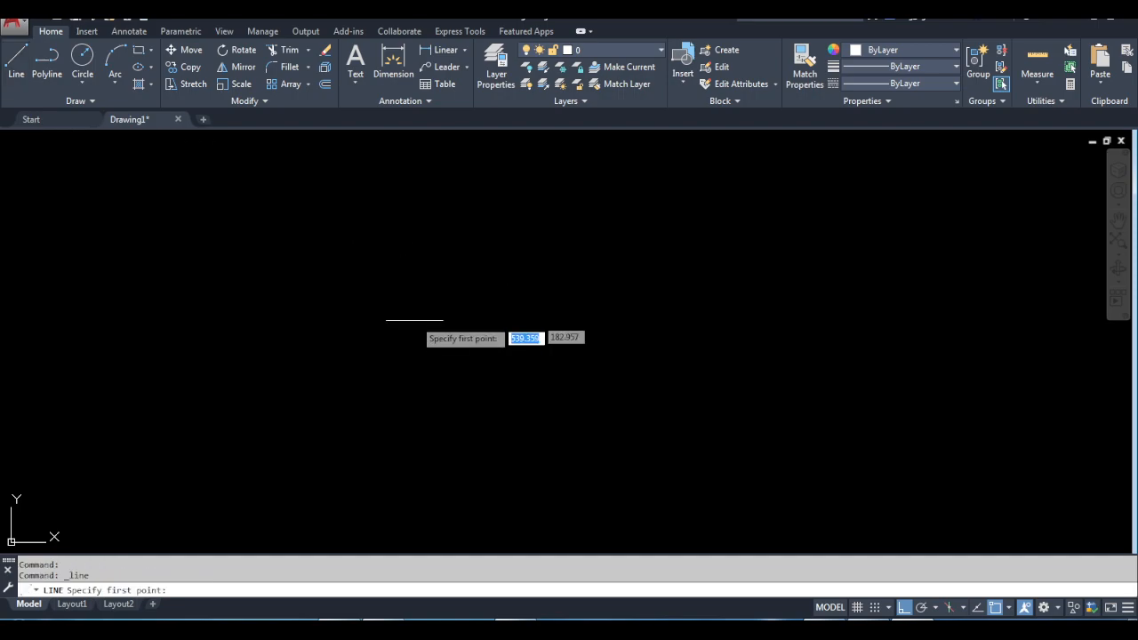
left_click(328, 391)
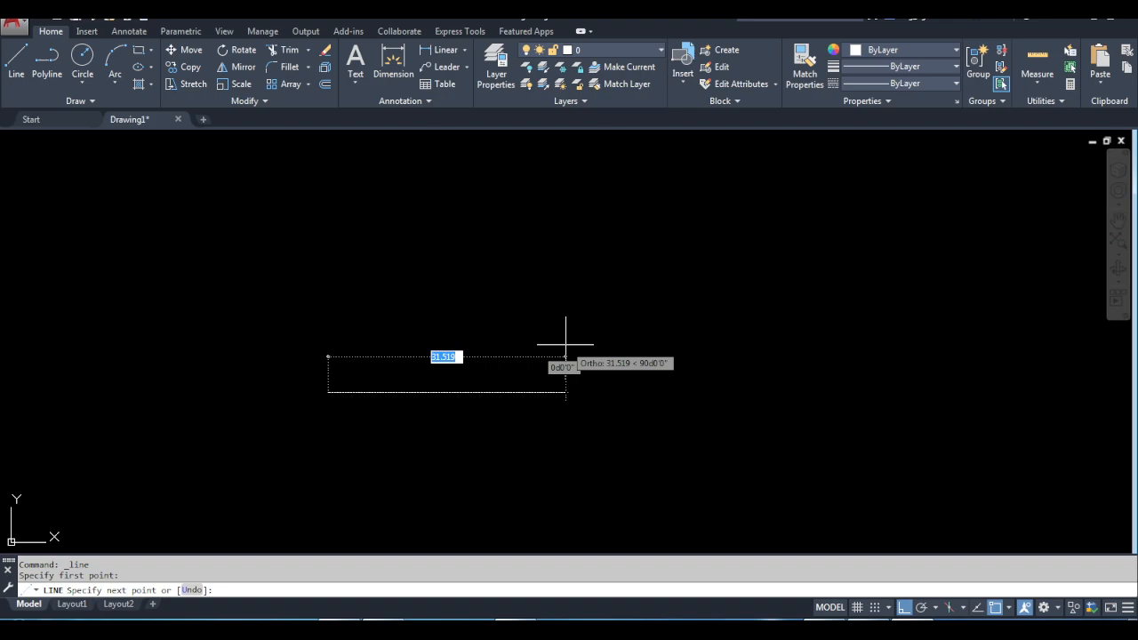
type("30")
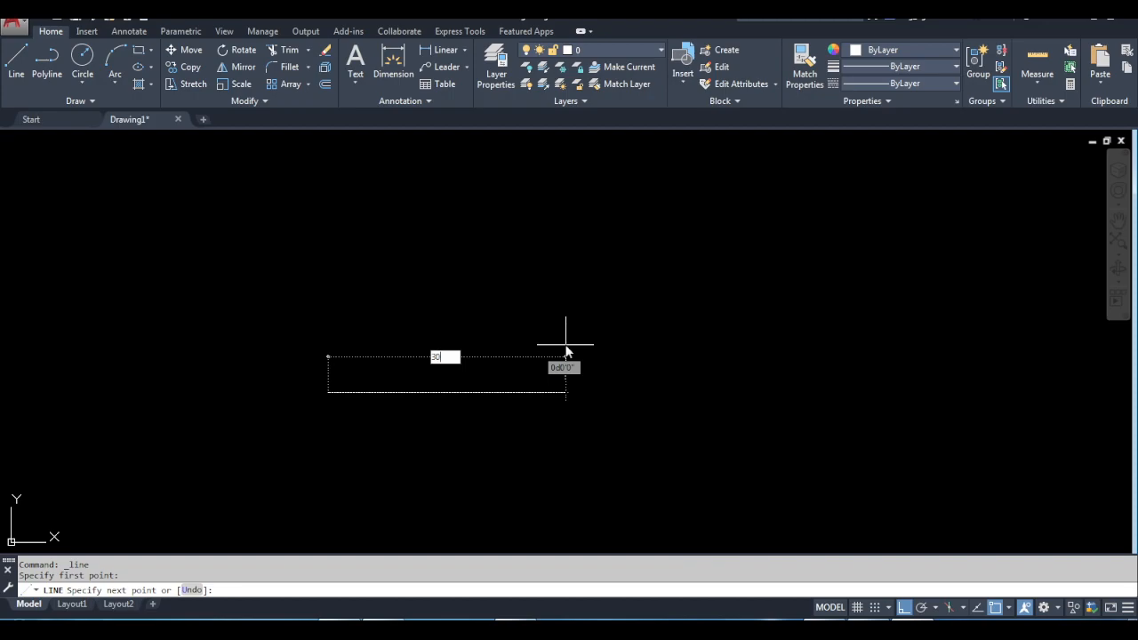
key("Return")
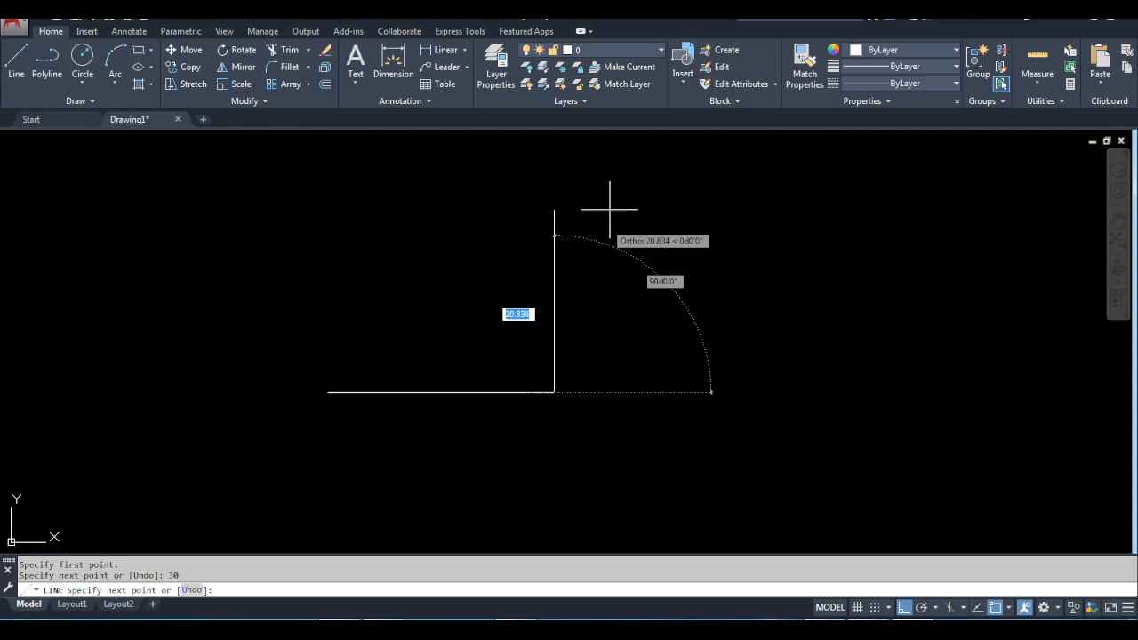
type("30")
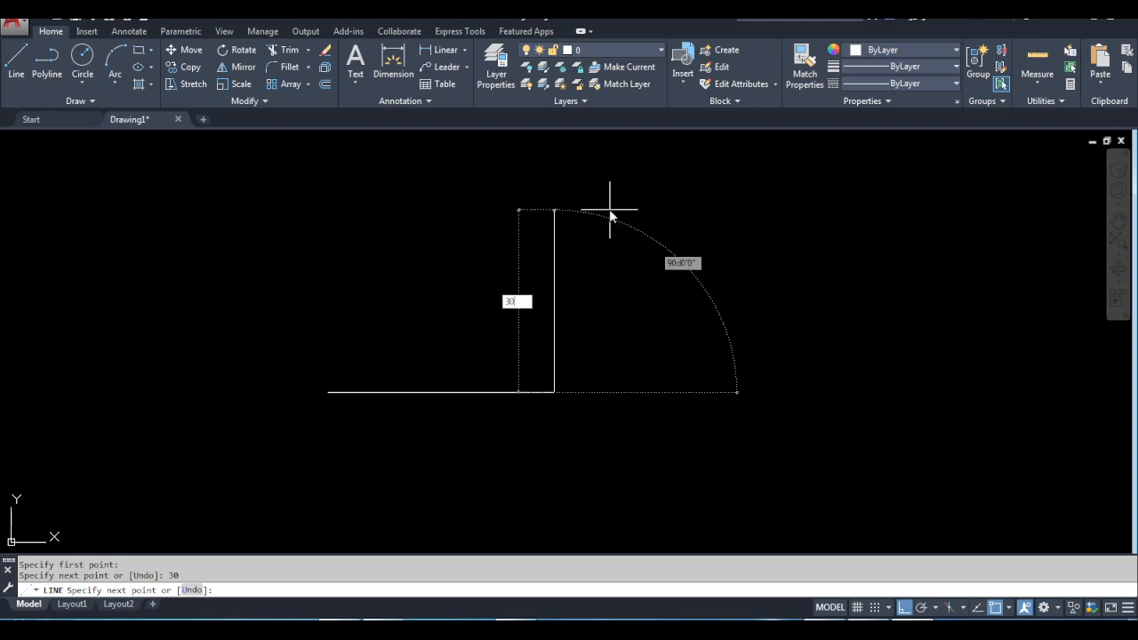
key("Return")
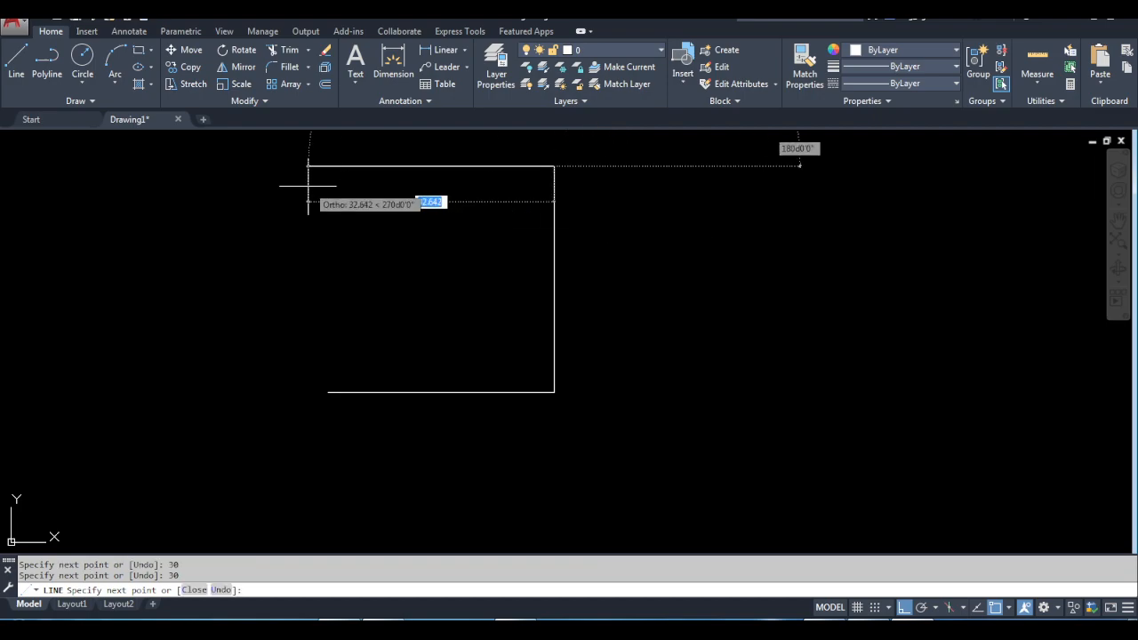
type("30")
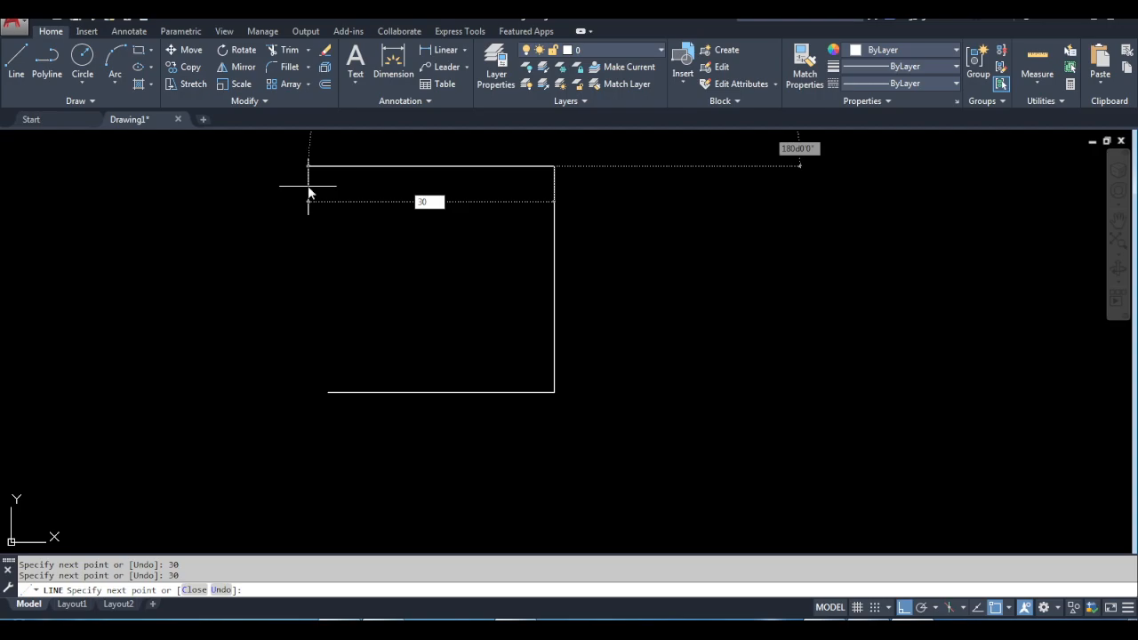
key("Return")
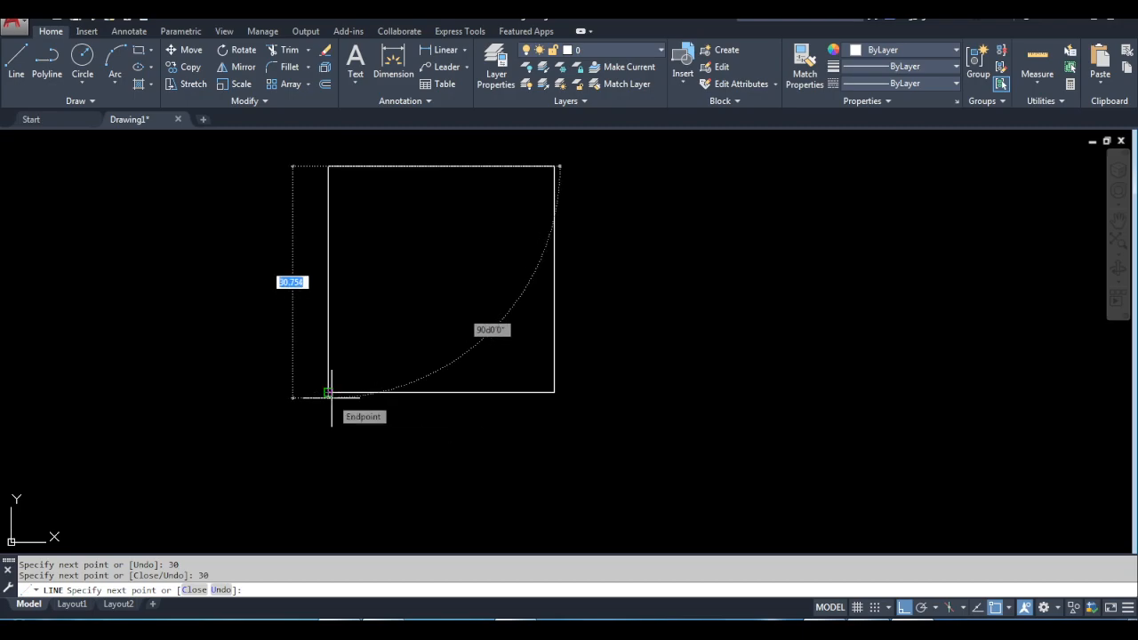
Step: Review the enabled object snap modes in the drafting settings without changing them
left_click(1009, 608)
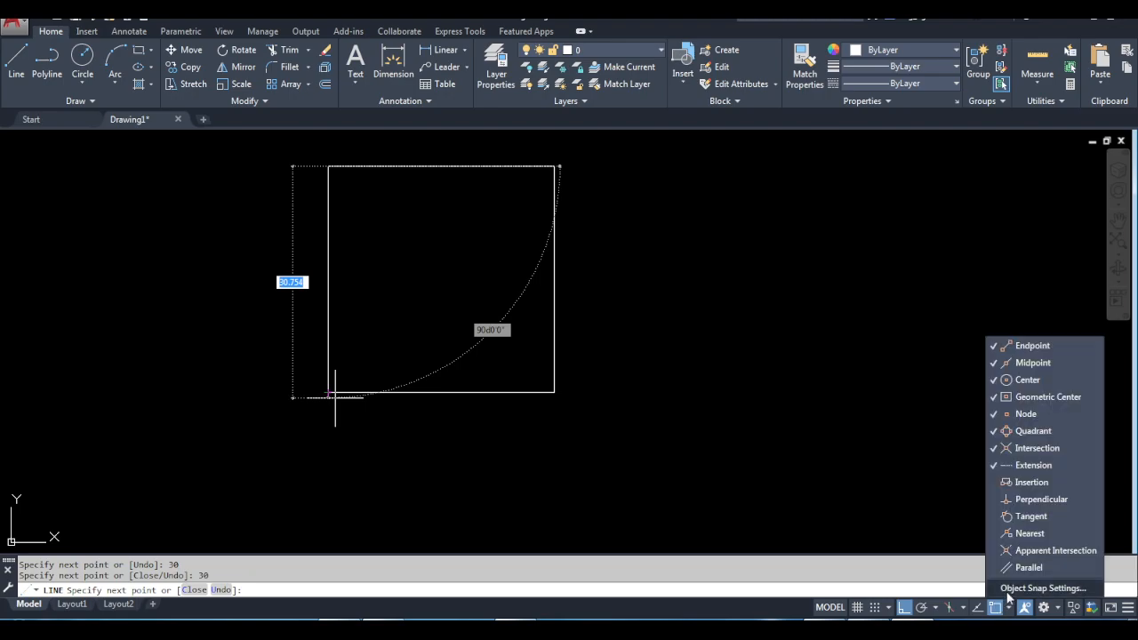
left_click(1008, 605)
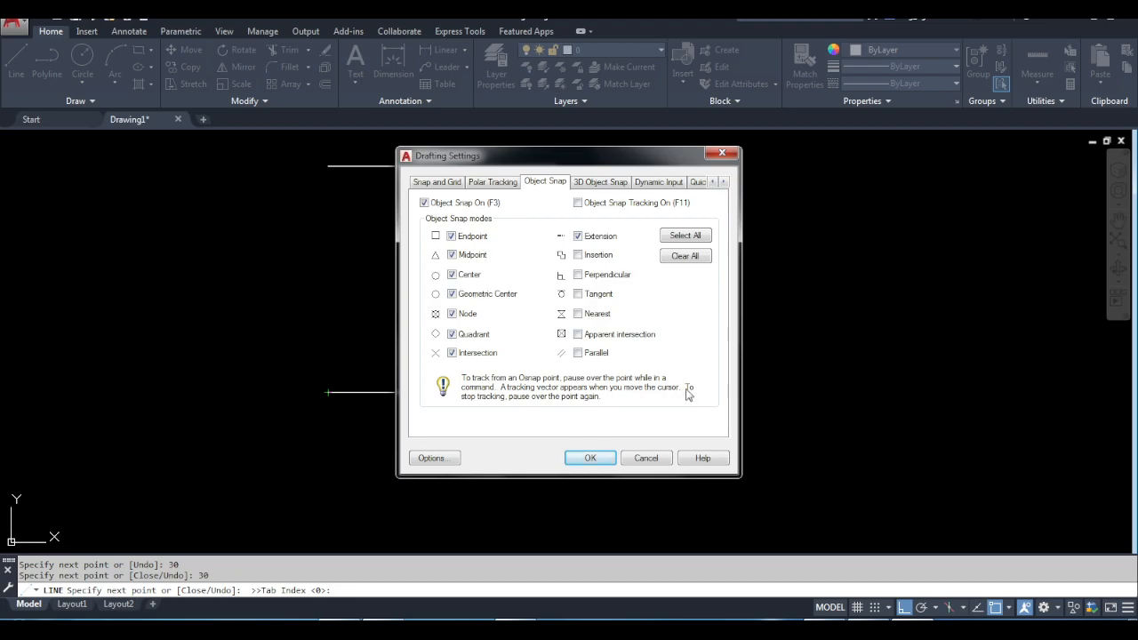
left_click(665, 458)
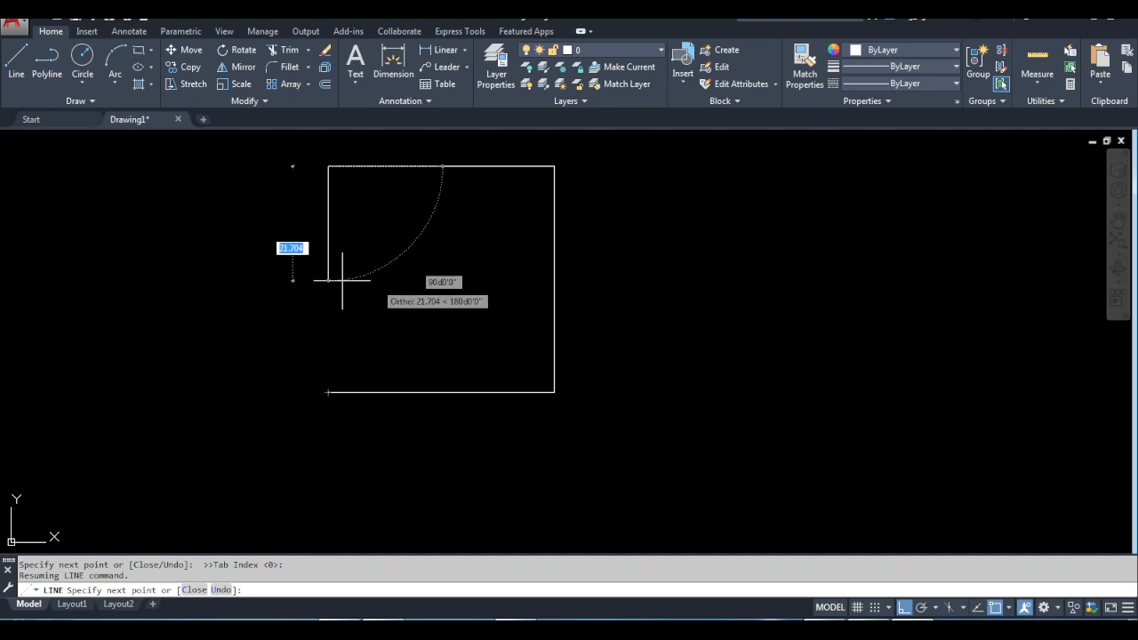
Step: Complete the square's fourth side with the Line command's Close option
type("c")
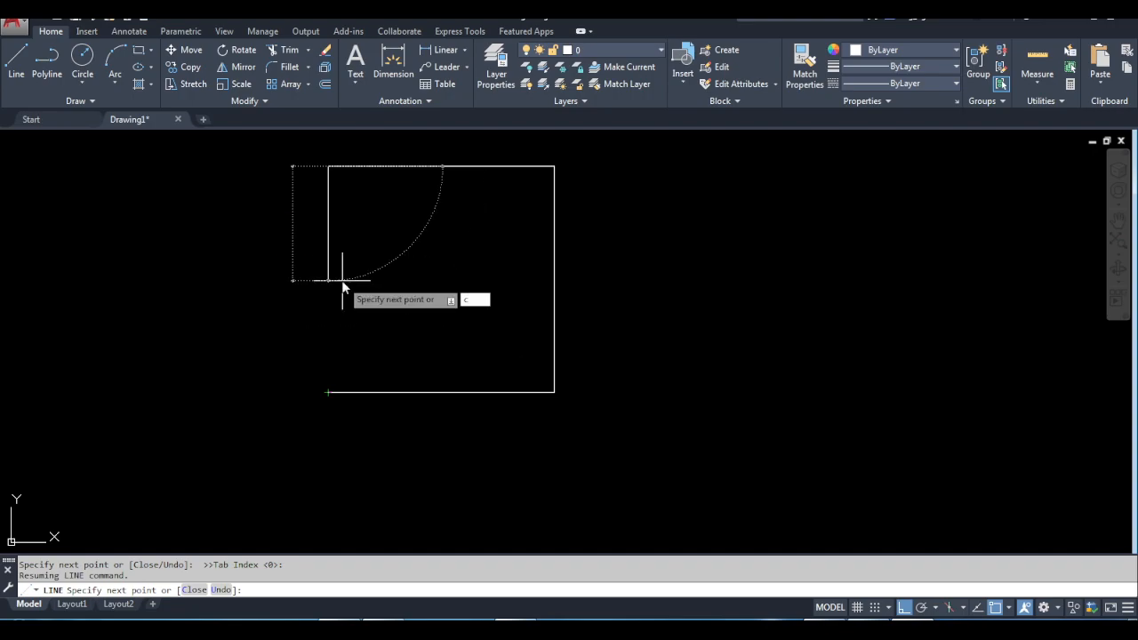
key("Return")
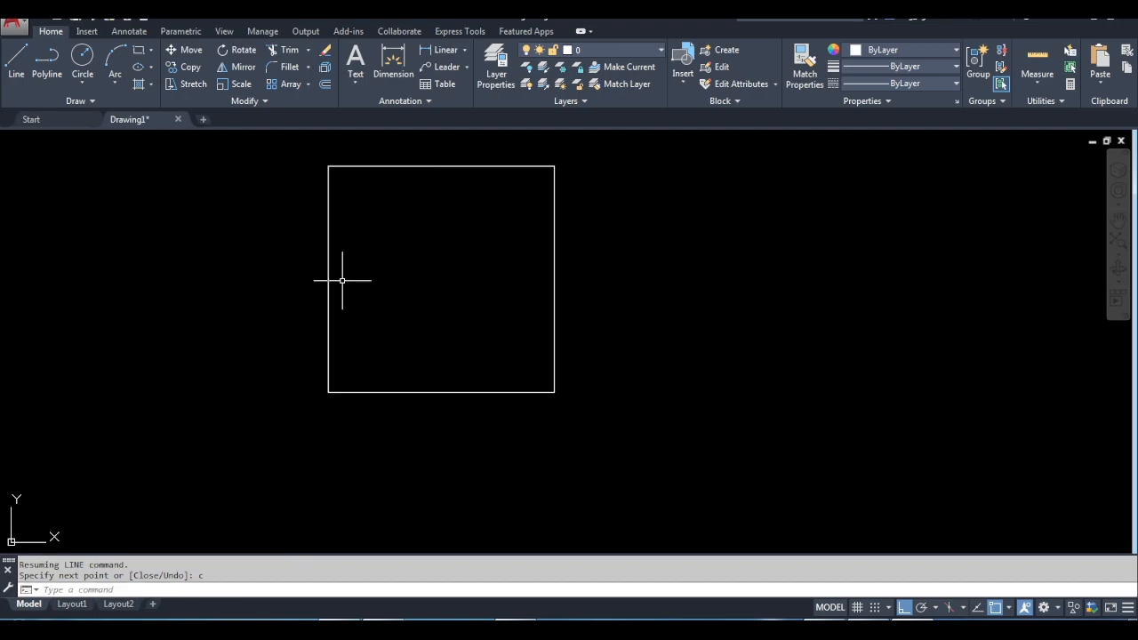
key("Escape")
type("ls")
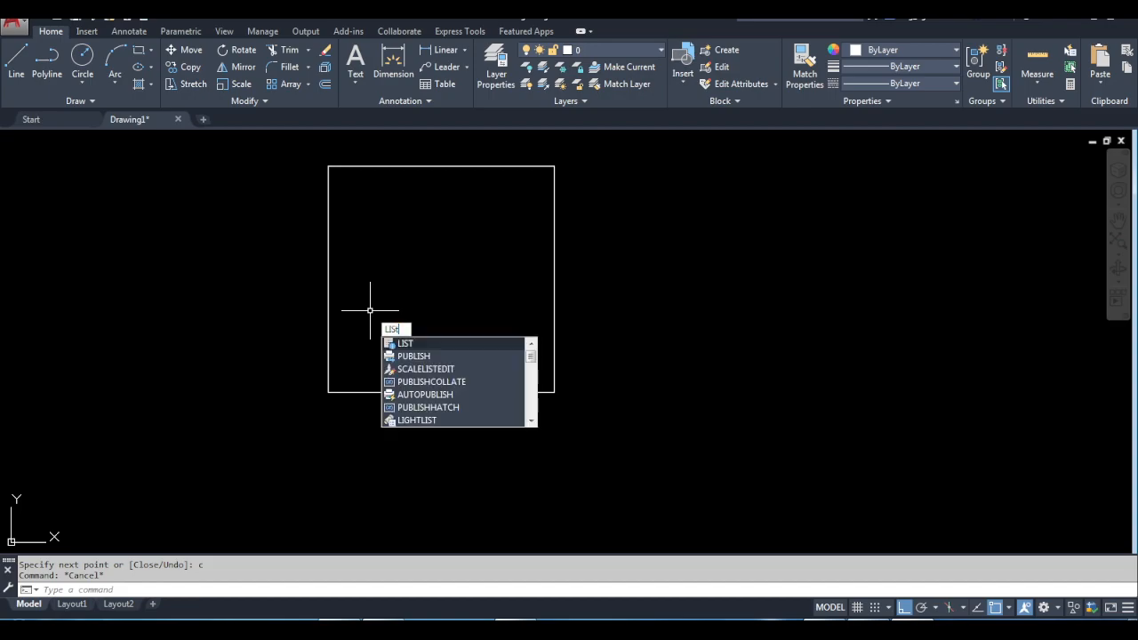
key("Return")
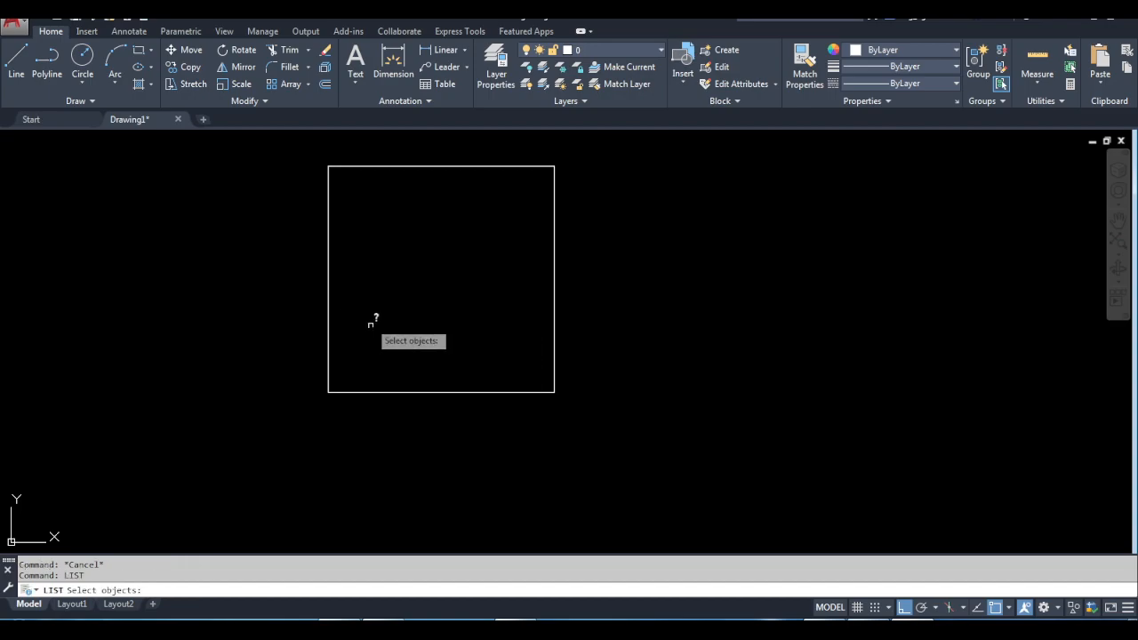
left_click(361, 390)
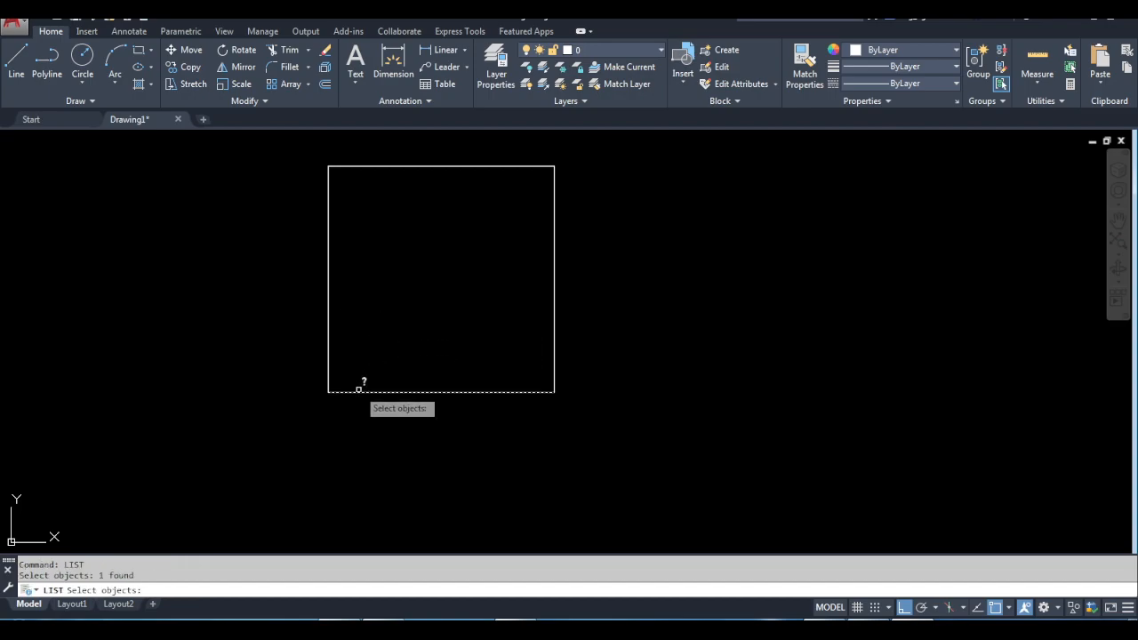
left_click(328, 374)
key("Escape")
key("Escape")
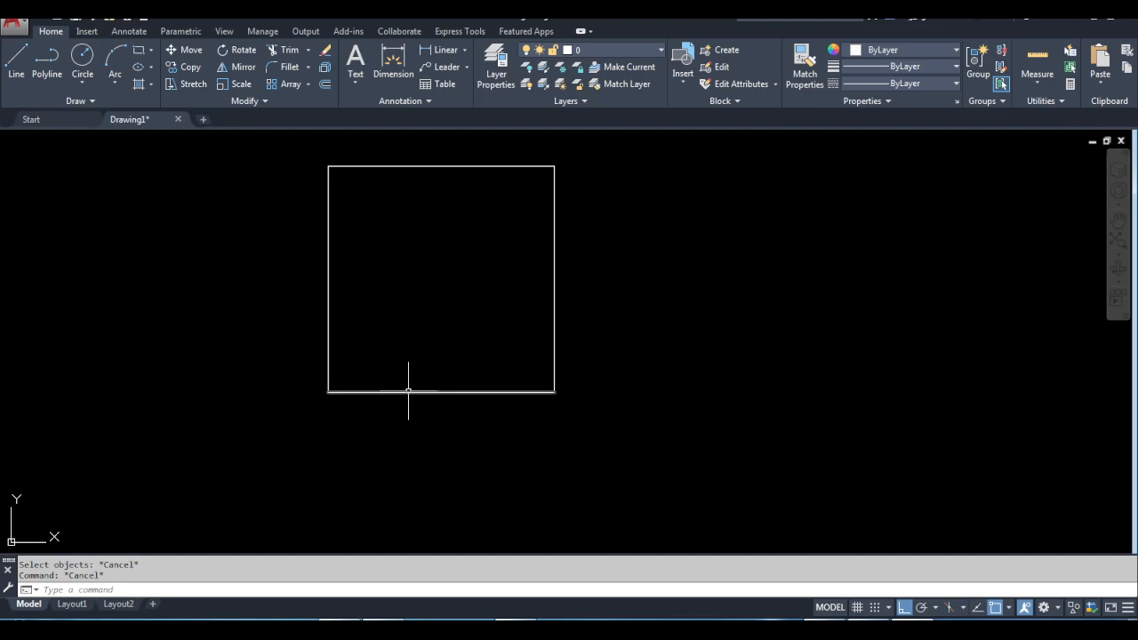
Step: Join the four sides of the square into a single polyline
mouse_move(408, 389)
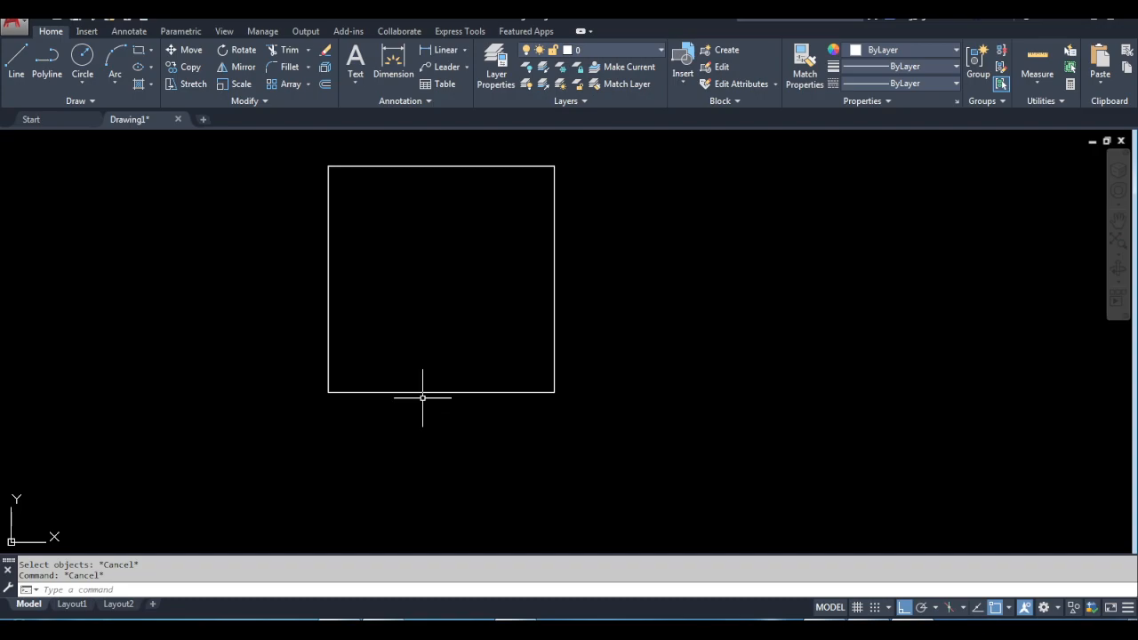
type("j")
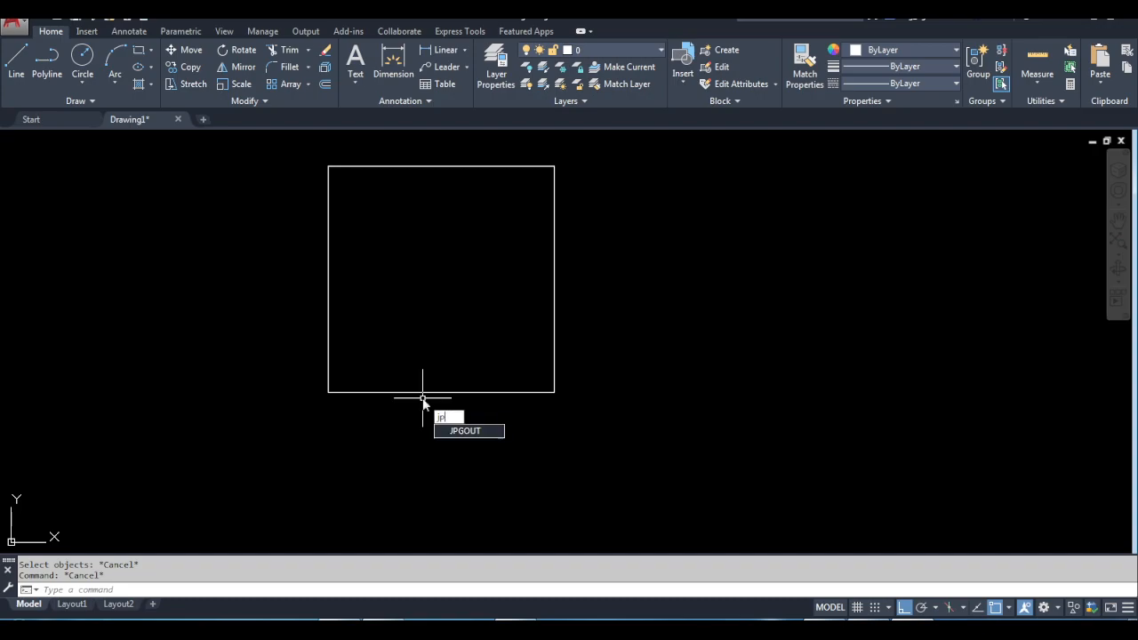
type("oin")
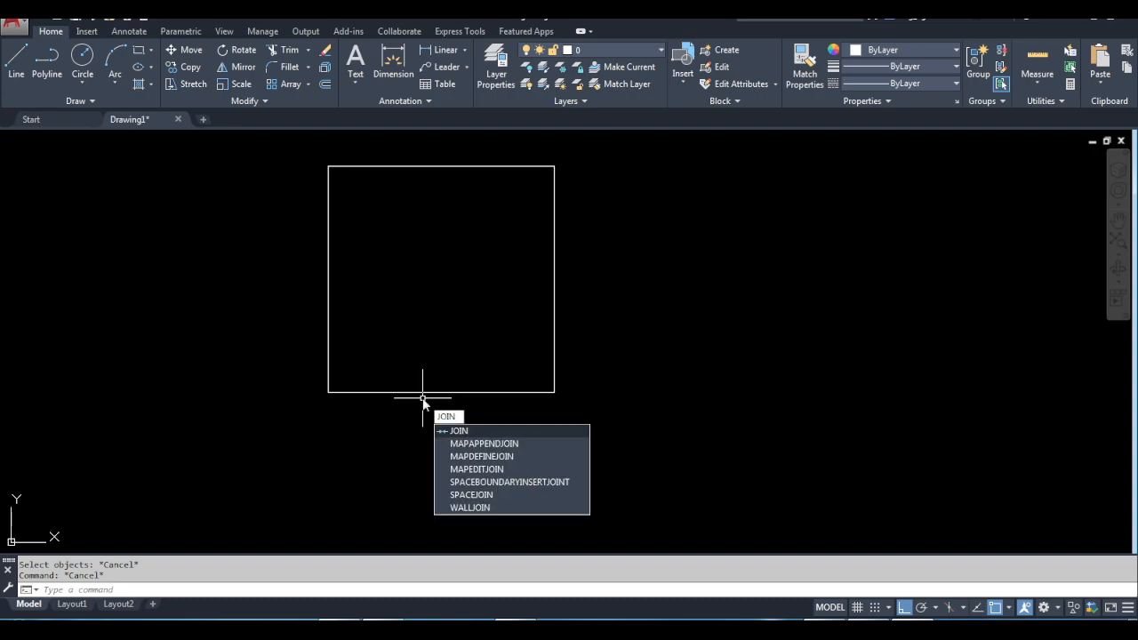
key("Return")
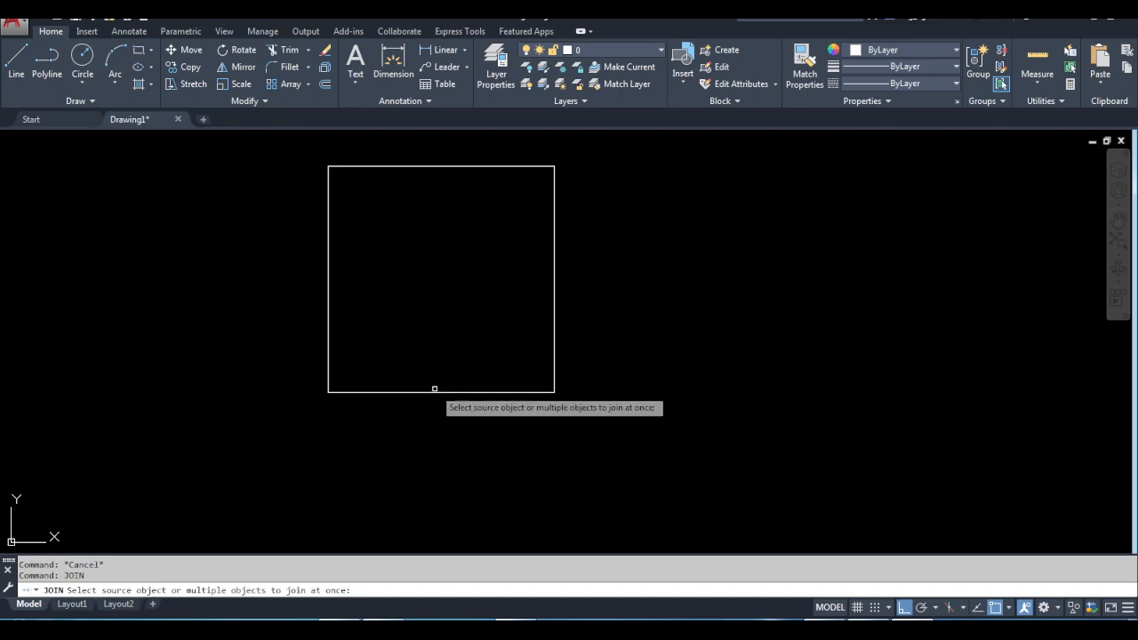
left_click(439, 391)
left_click(554, 348)
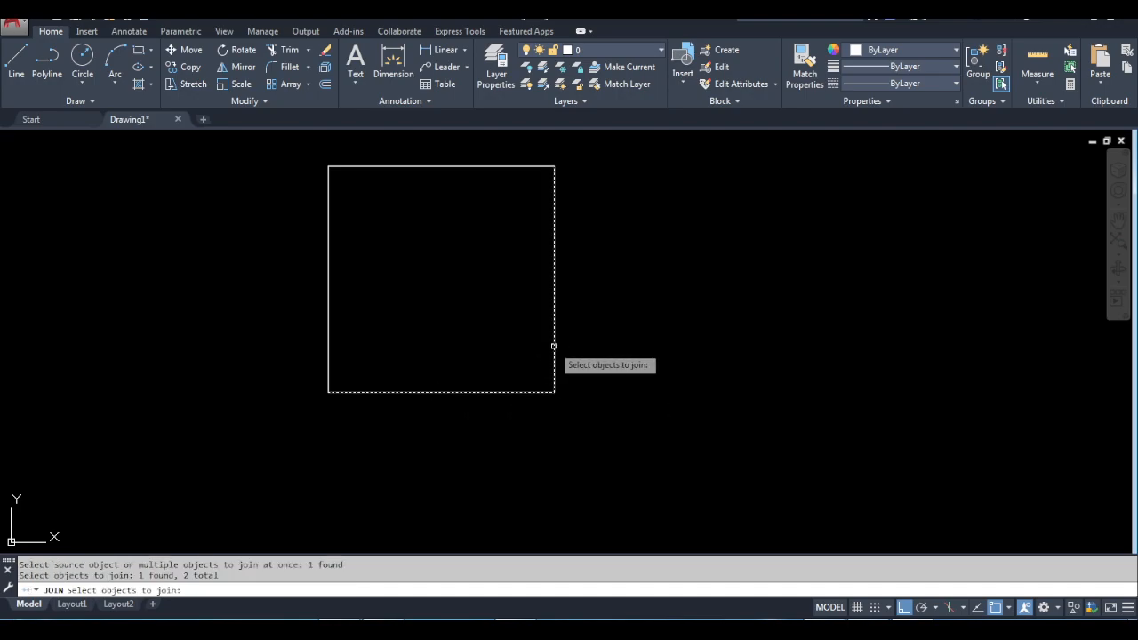
left_click(508, 167)
left_click(328, 207)
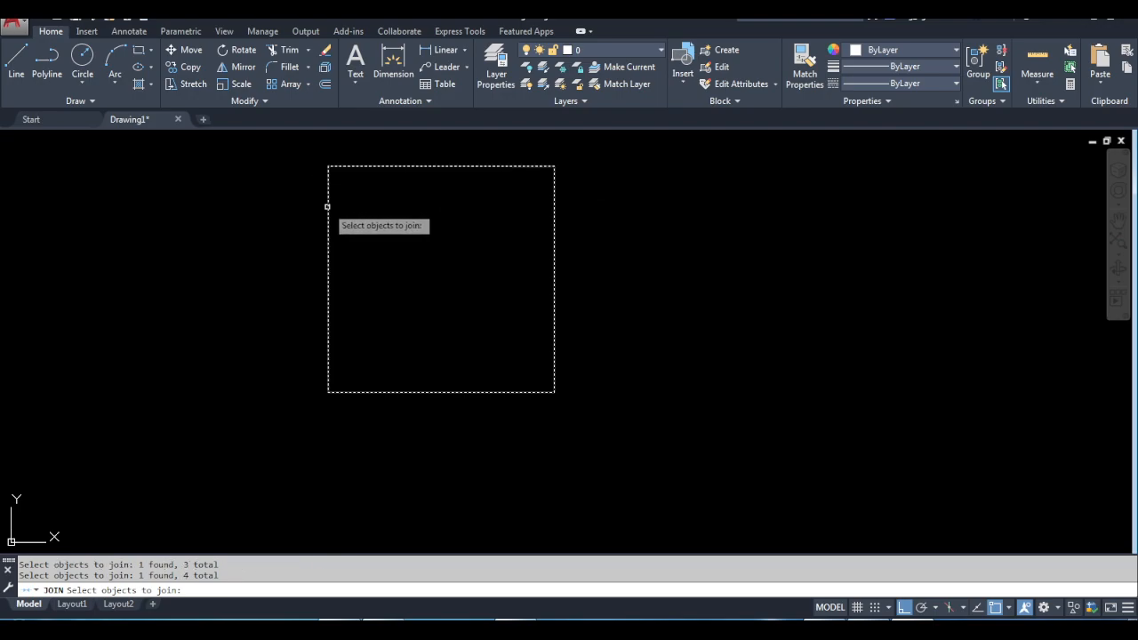
key("Return")
left_click(329, 213)
key("Escape")
Step: List the joined square's object properties, including its area and perimeter, and dismiss the report
type("LIST")
key("Return")
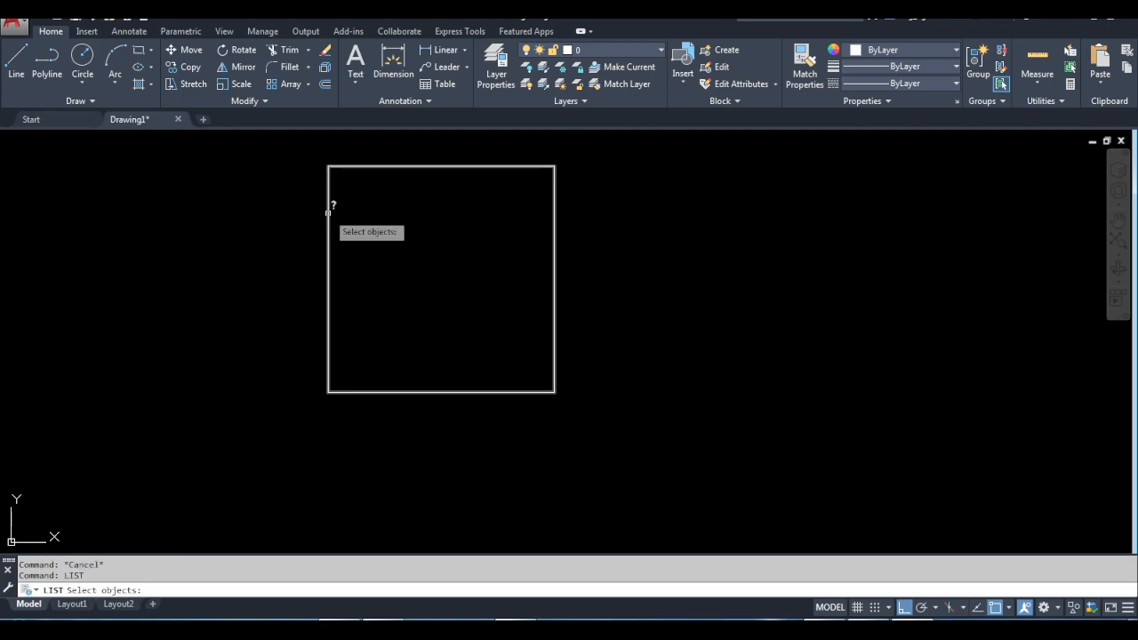
left_click(328, 214)
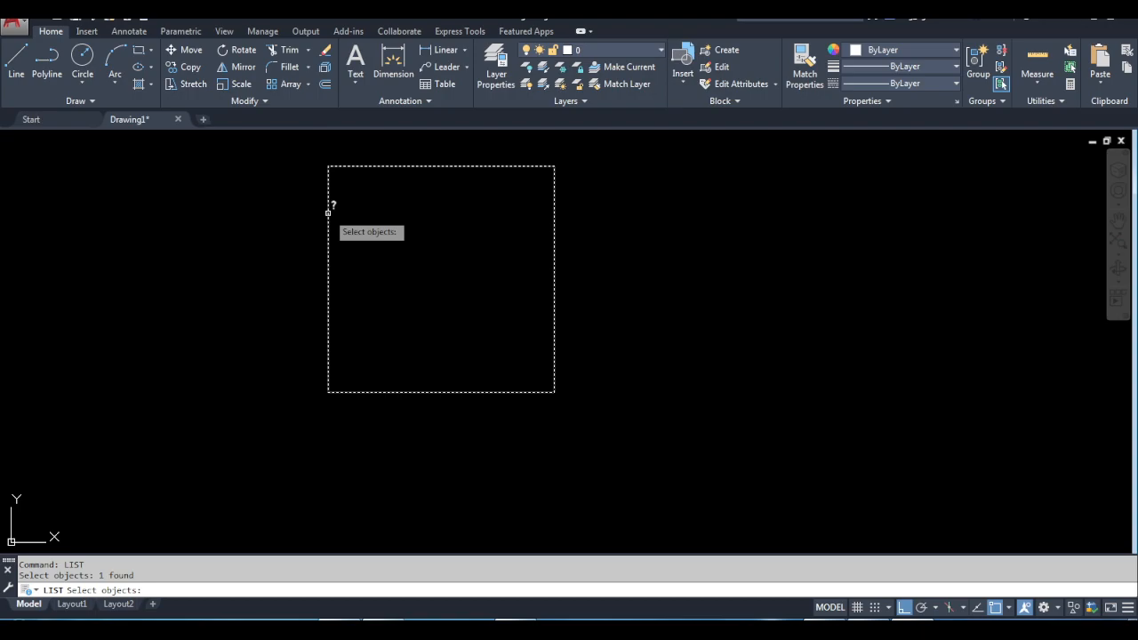
key("Return")
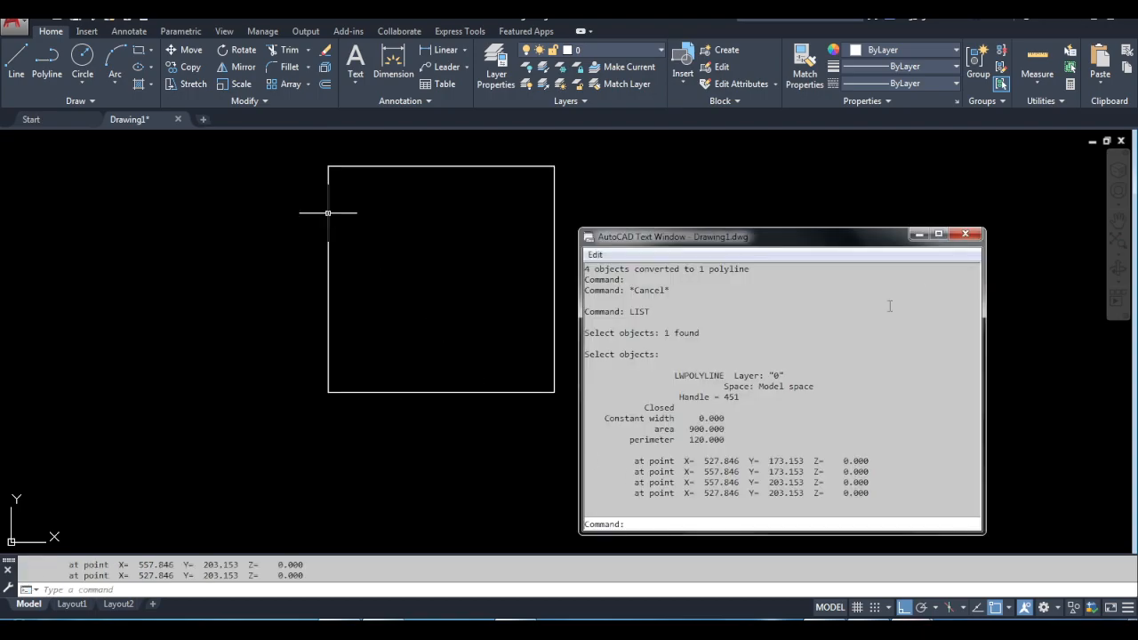
left_click(966, 234)
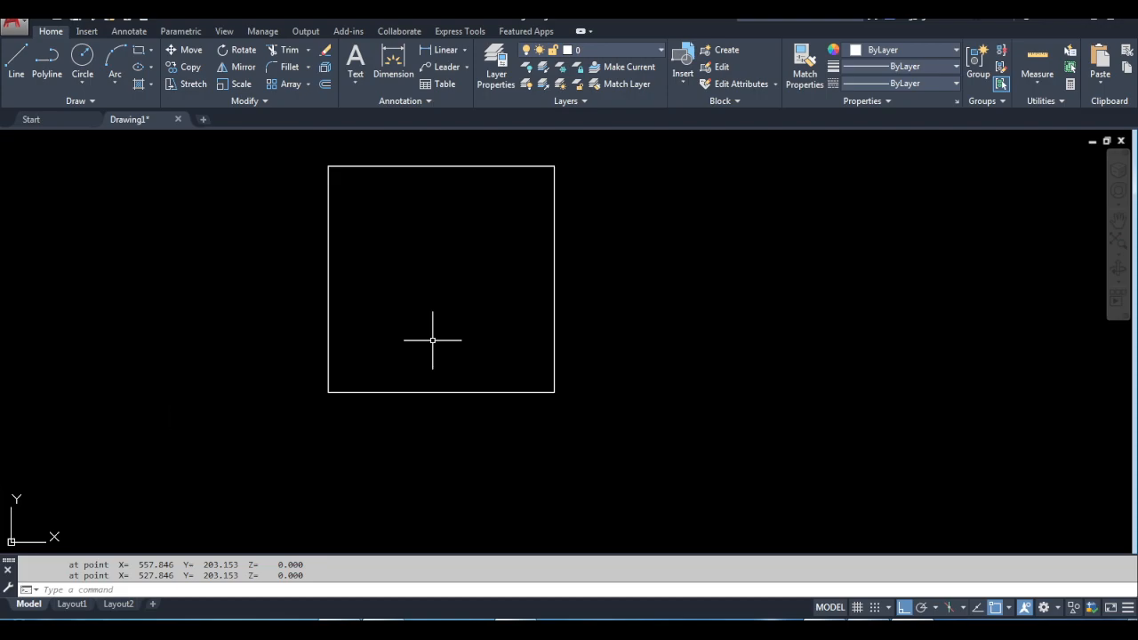
Step: Rotate the square 45 degrees about its lower-left corner with Ortho mode off
type("RO")
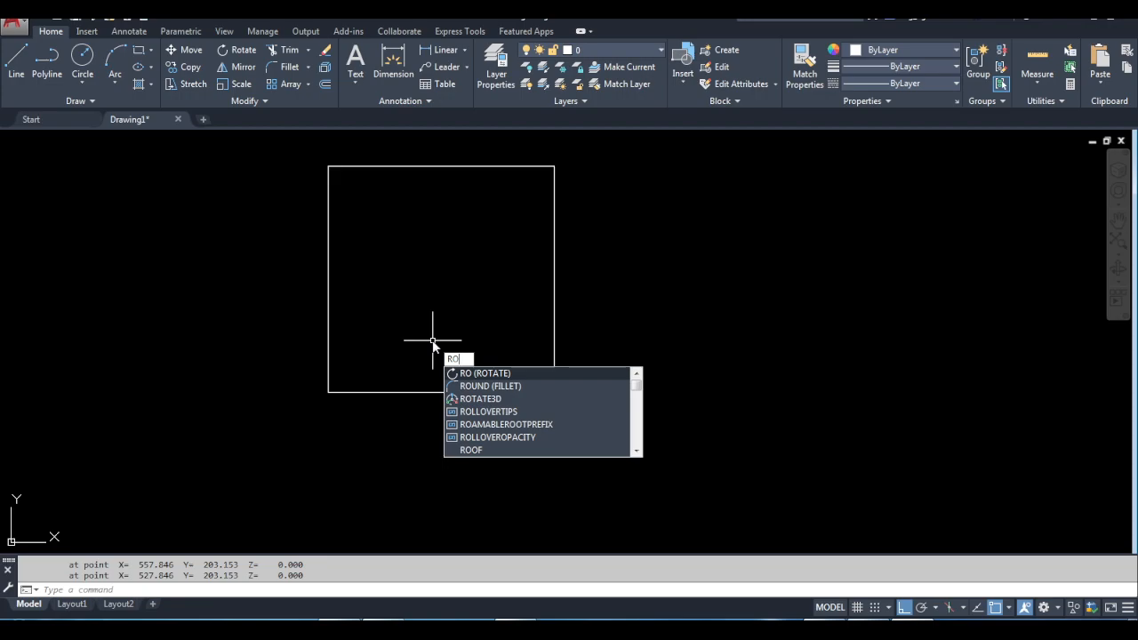
key("Return")
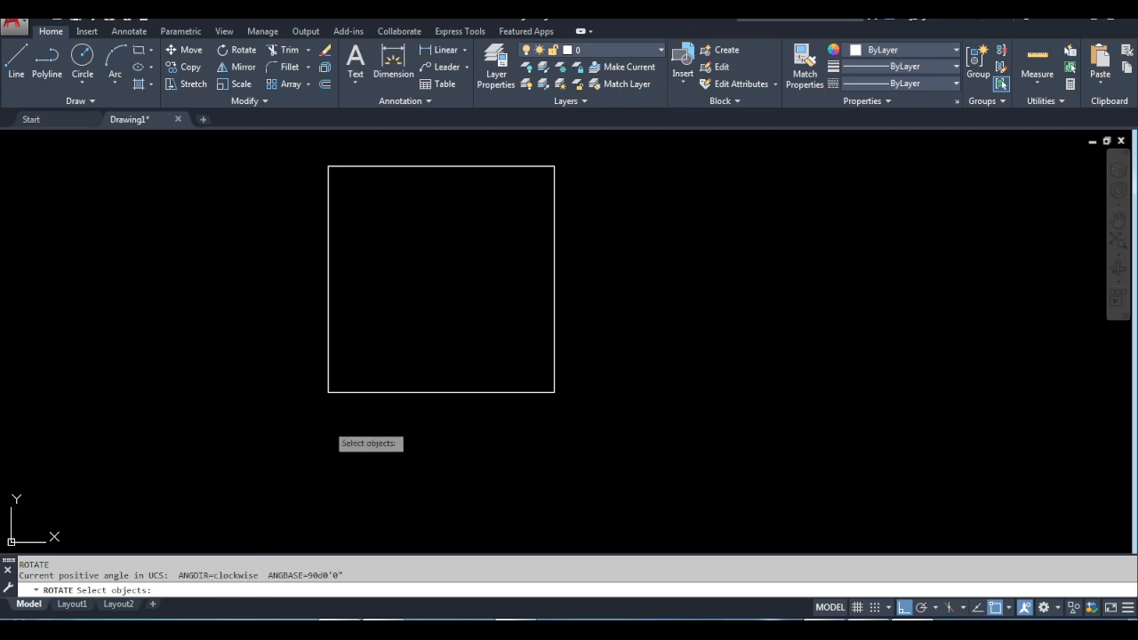
left_click(329, 324)
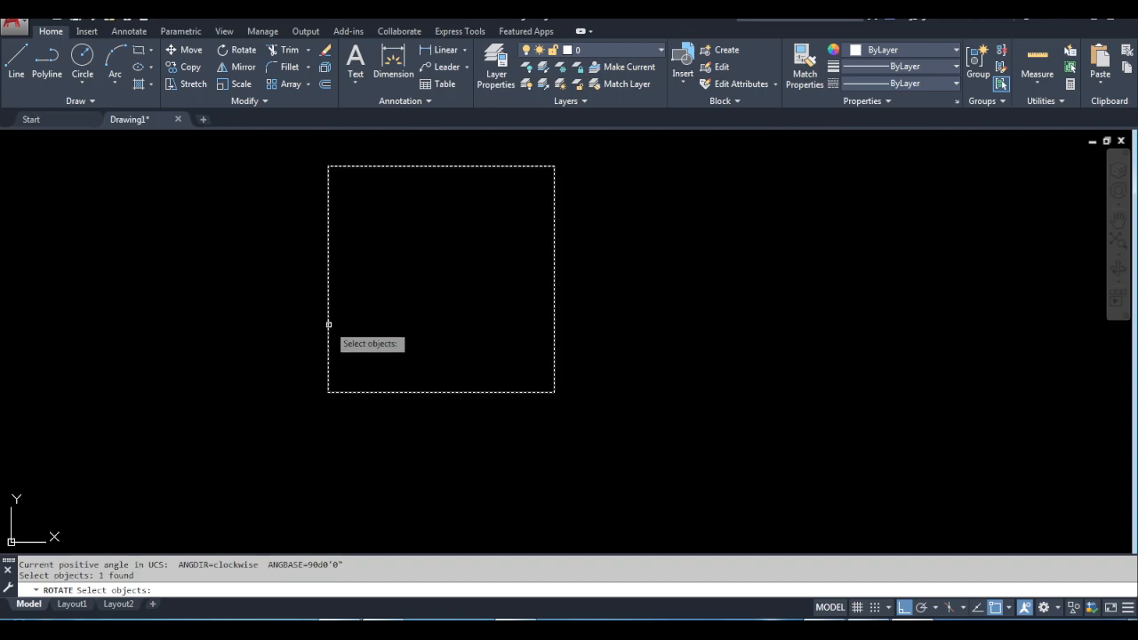
key("Return")
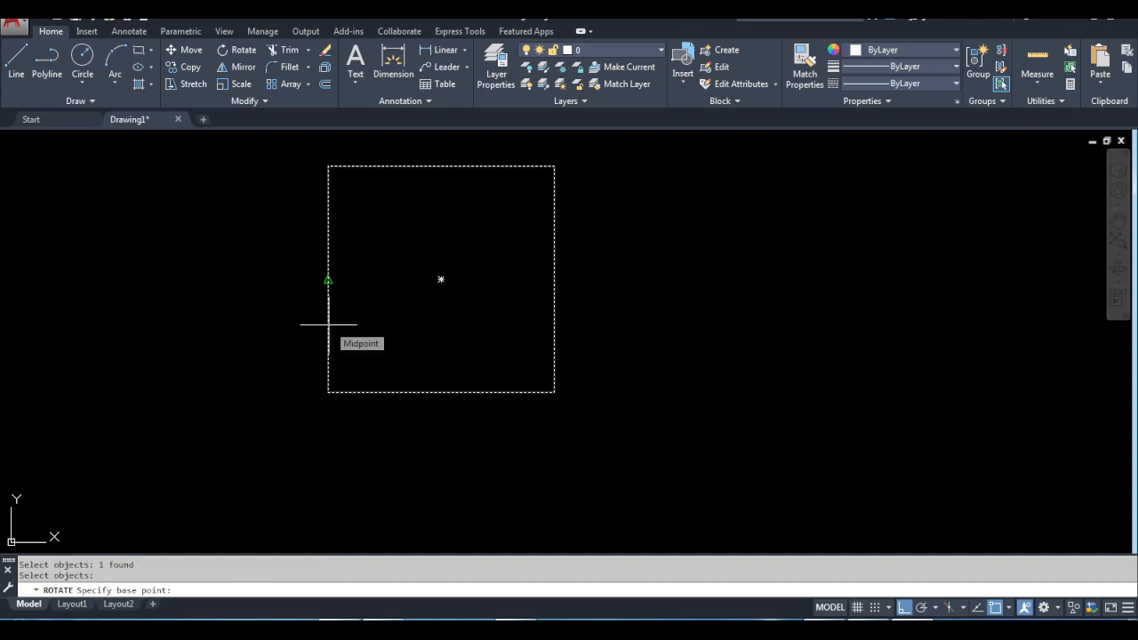
left_click(329, 391)
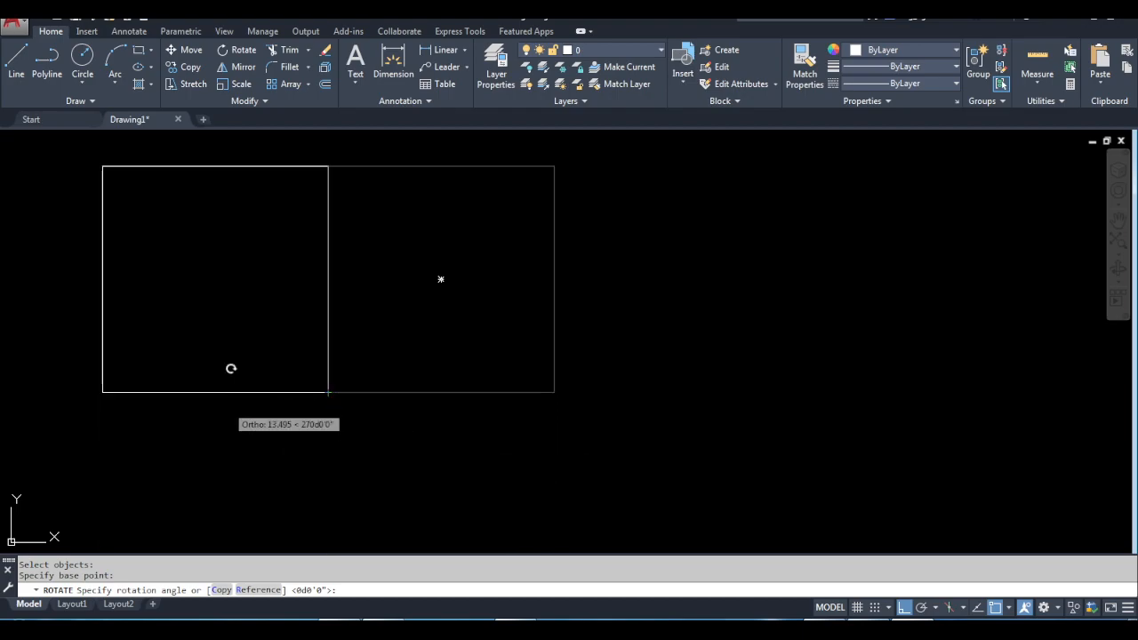
left_click(905, 608)
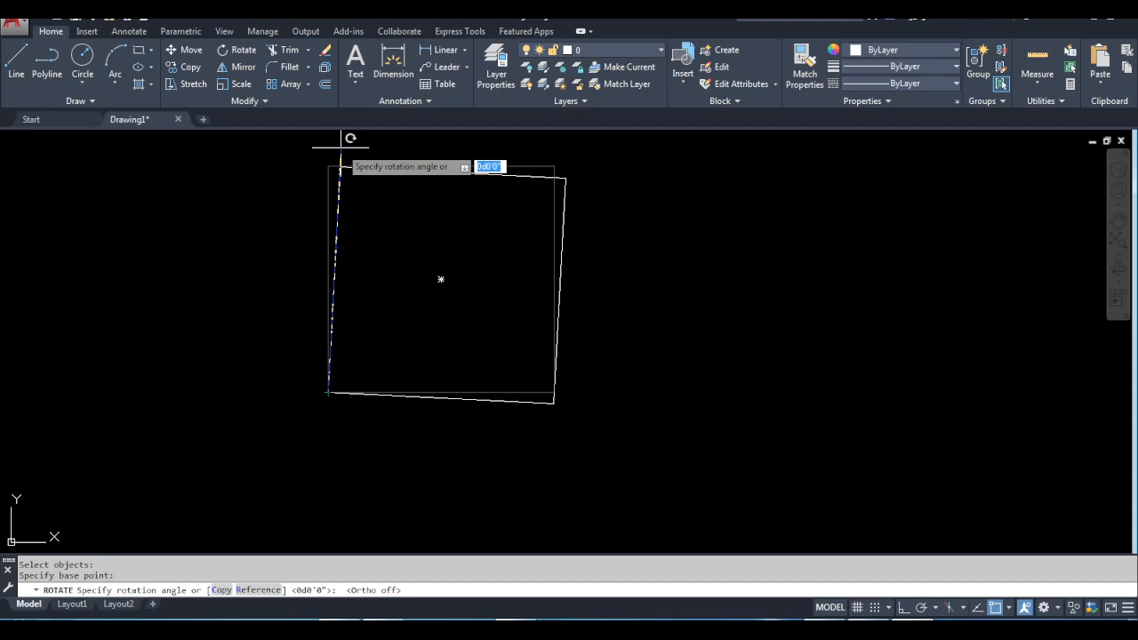
type("45d")
key("Return")
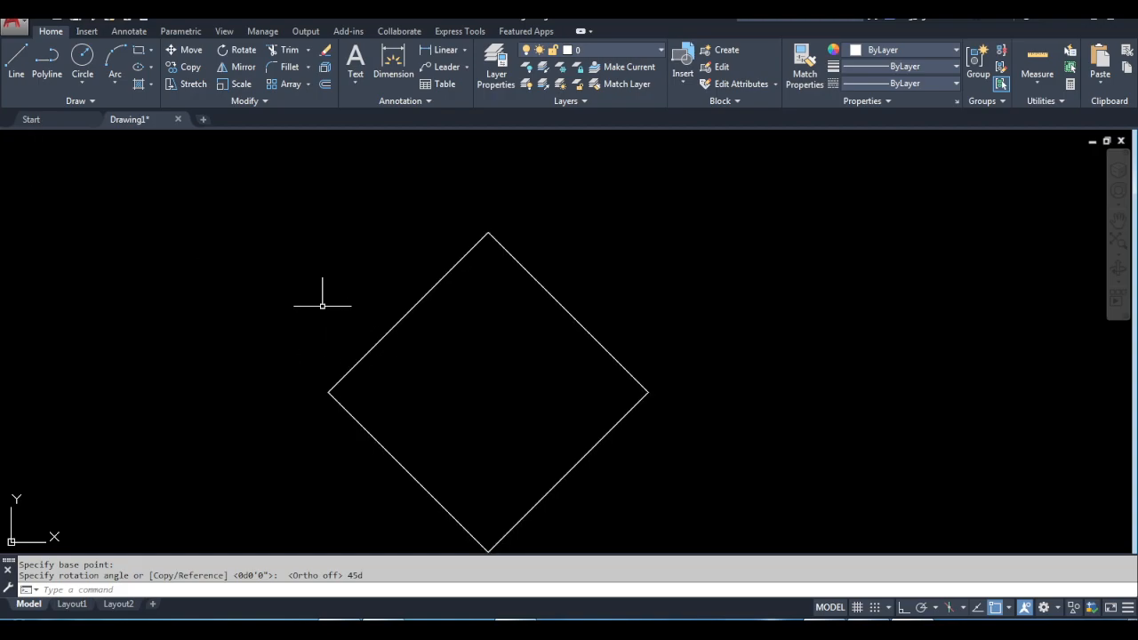
Step: Draw a vertical reference line with Ortho mode on, going up from the rotated square's leftmost corner
left_click(16, 60)
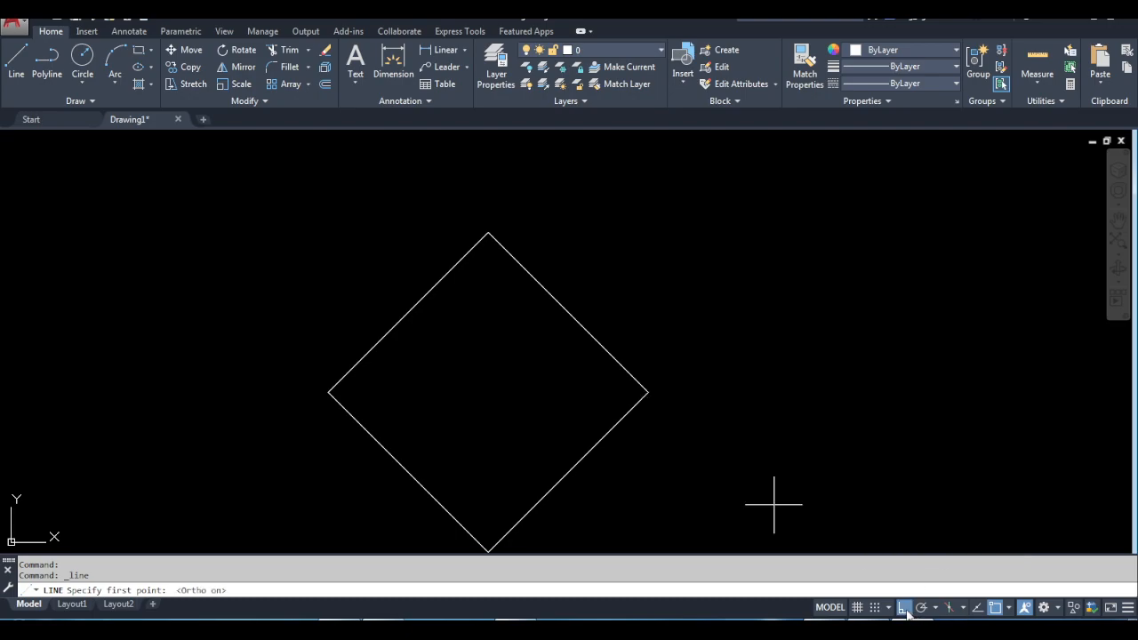
left_click(328, 392)
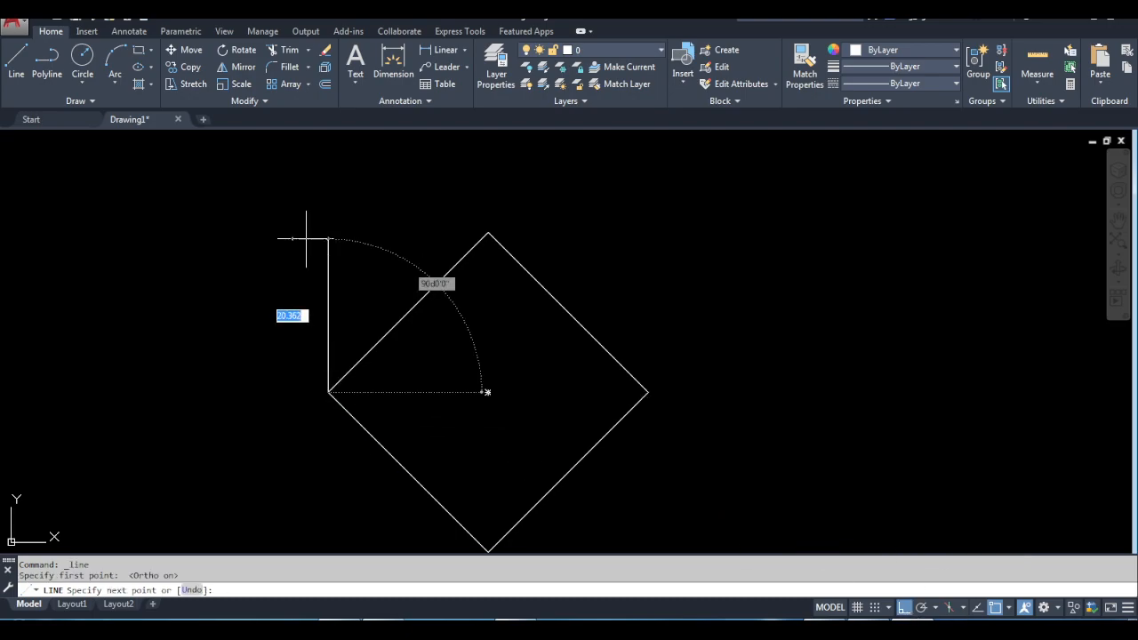
left_click(328, 172)
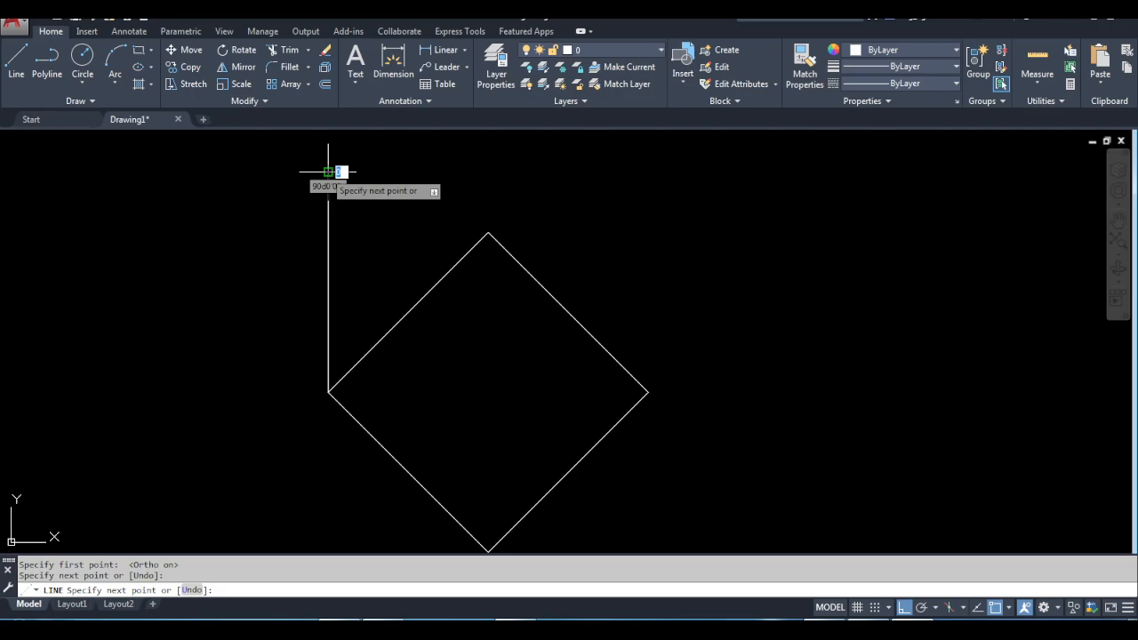
key("Return")
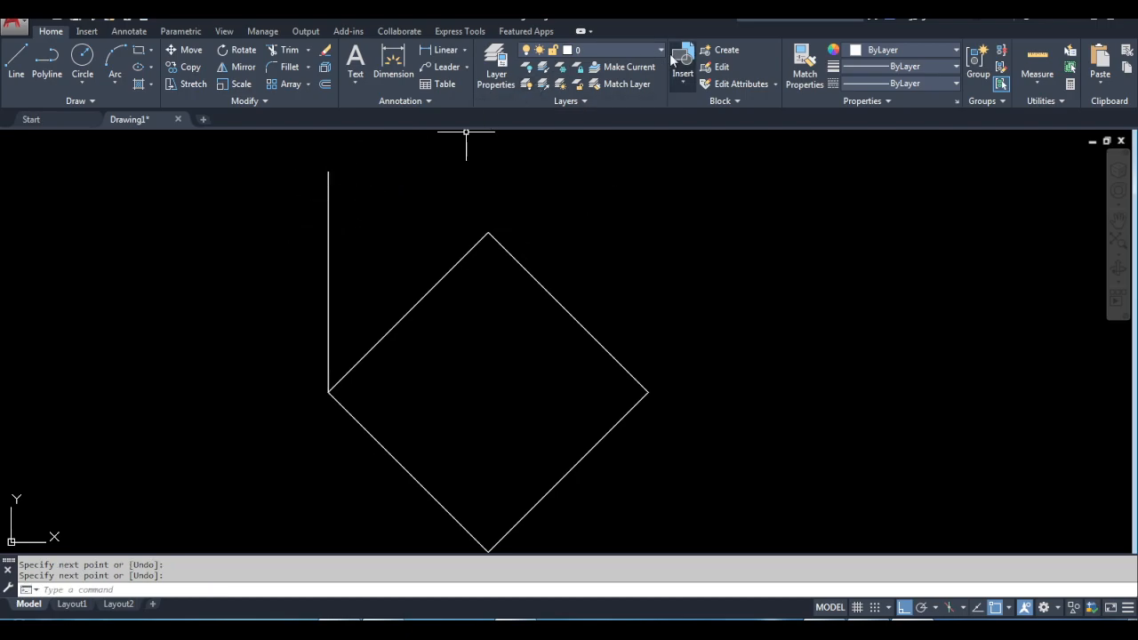
Step: Add an angular dimension between the vertical reference line and the rotated square's upper-left side
left_click(466, 50)
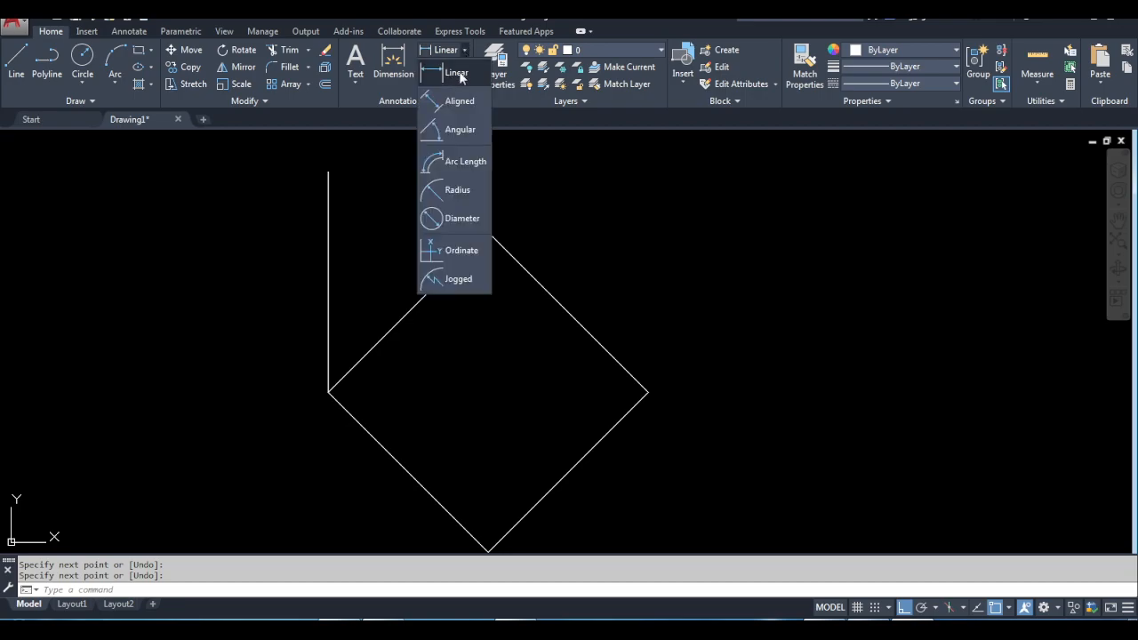
left_click(451, 127)
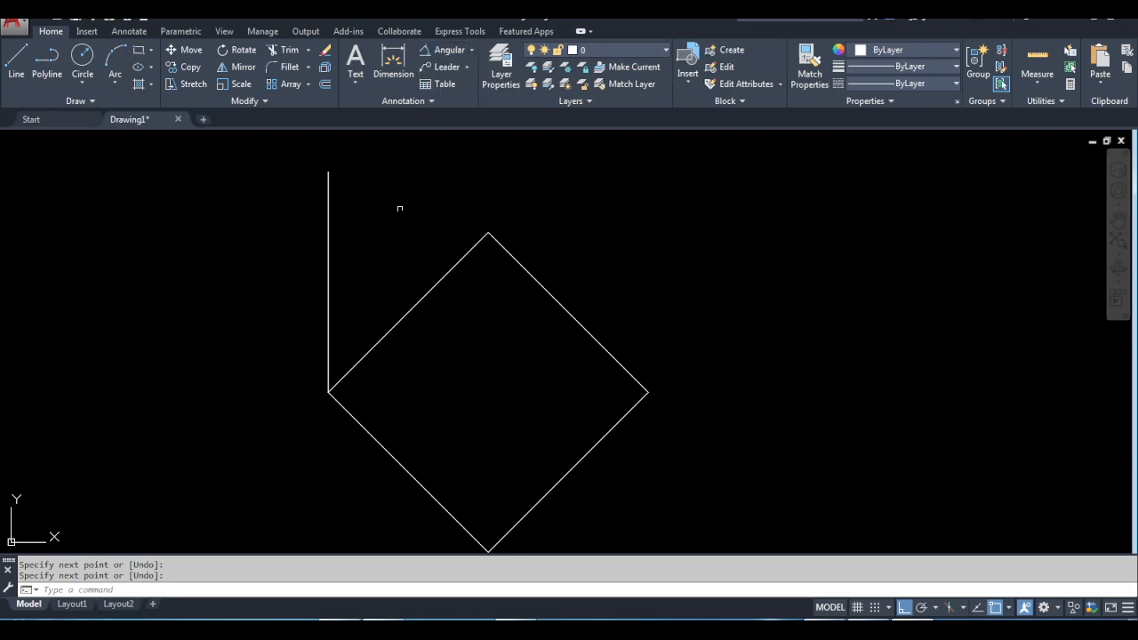
left_click(328, 242)
left_click(424, 293)
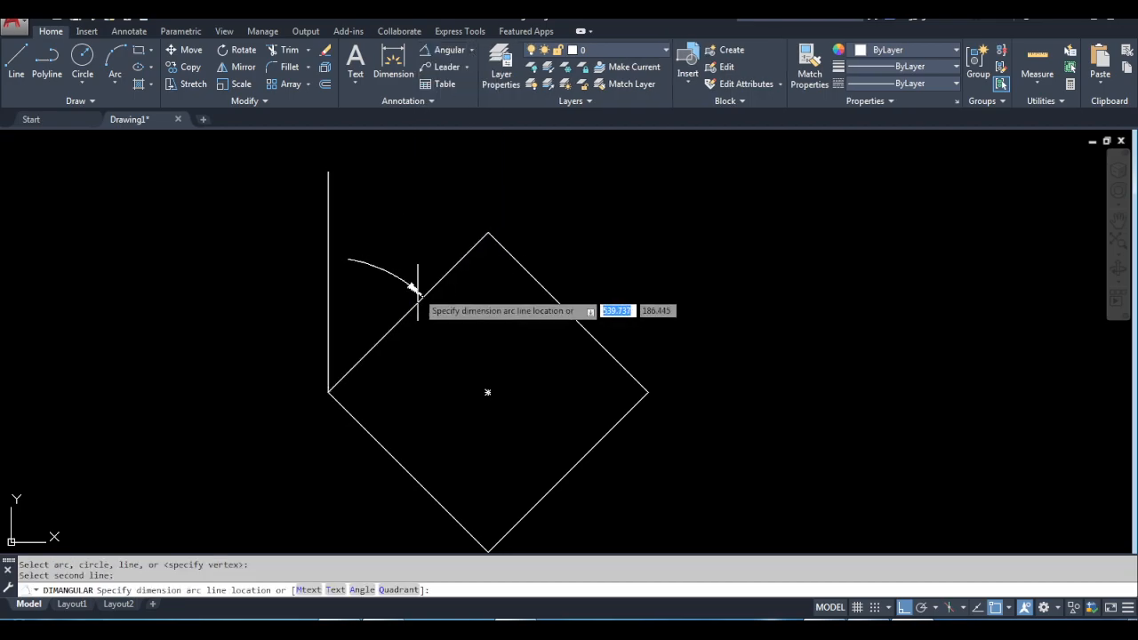
left_click(391, 258)
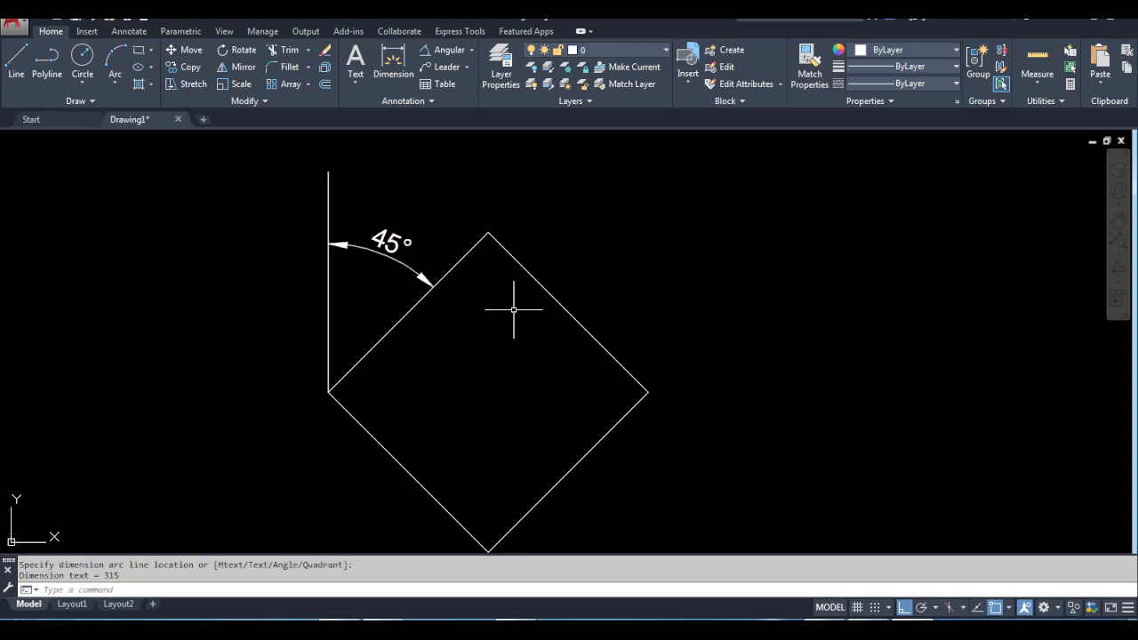
key("Escape")
Step: Erase the vertical reference line with its angular dimension, and undo the erasure
left_click(401, 281)
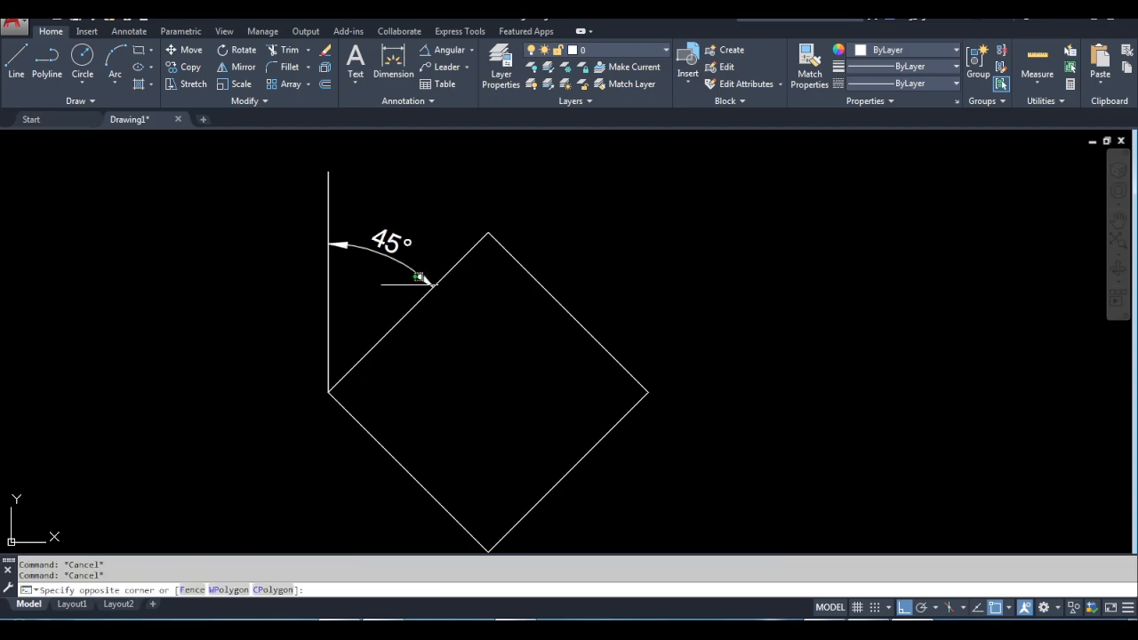
left_click(281, 224)
key("Delete")
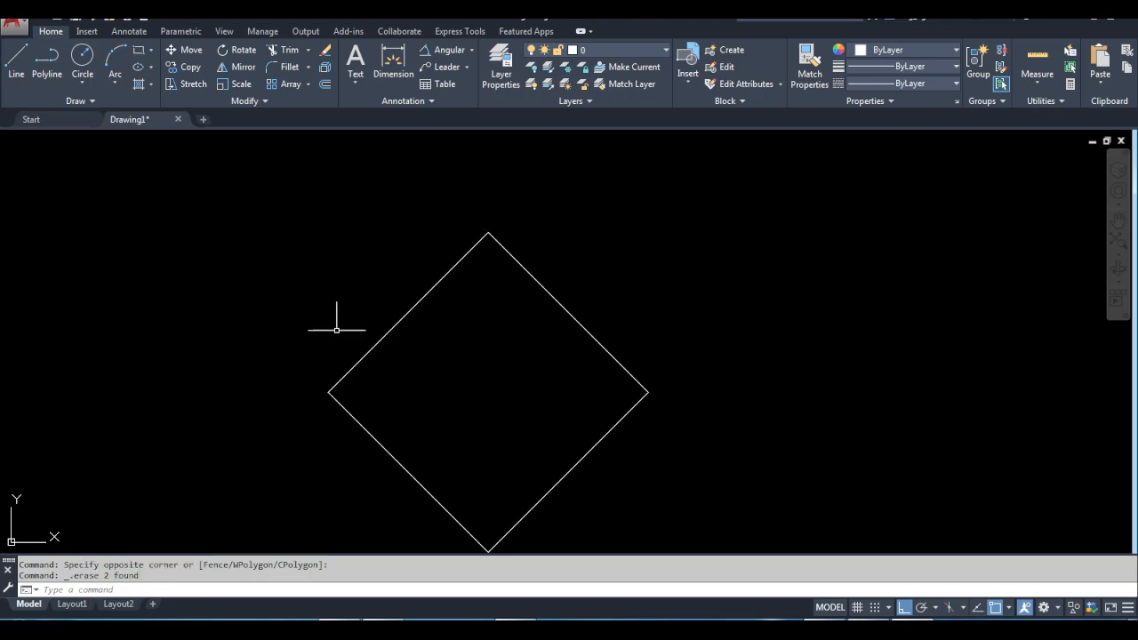
key("ctrl+z")
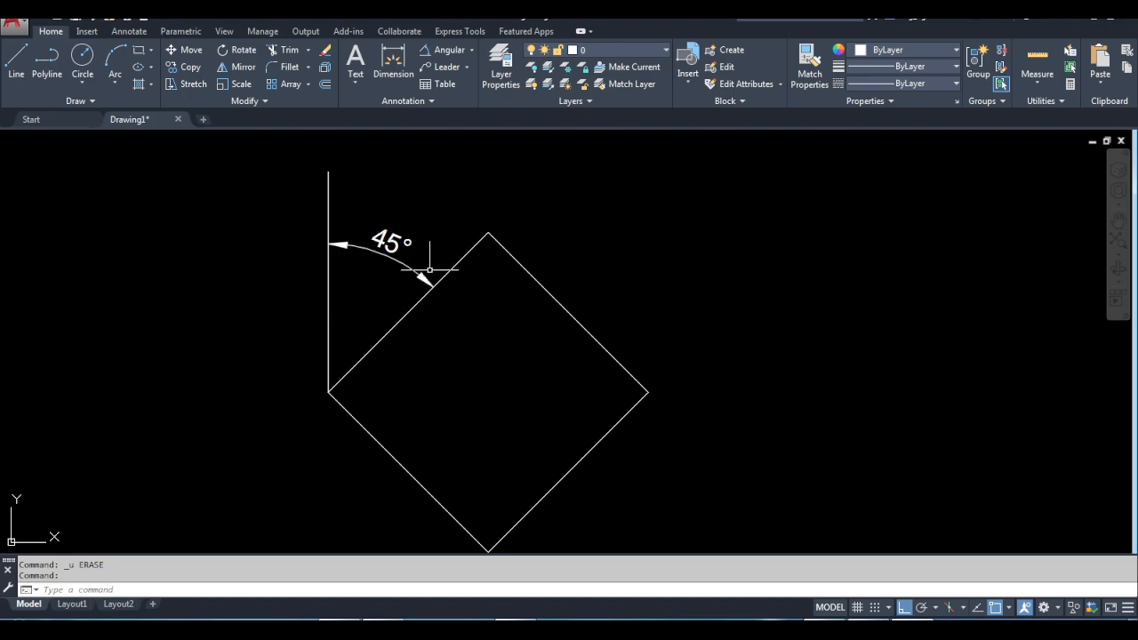
left_click(16, 62)
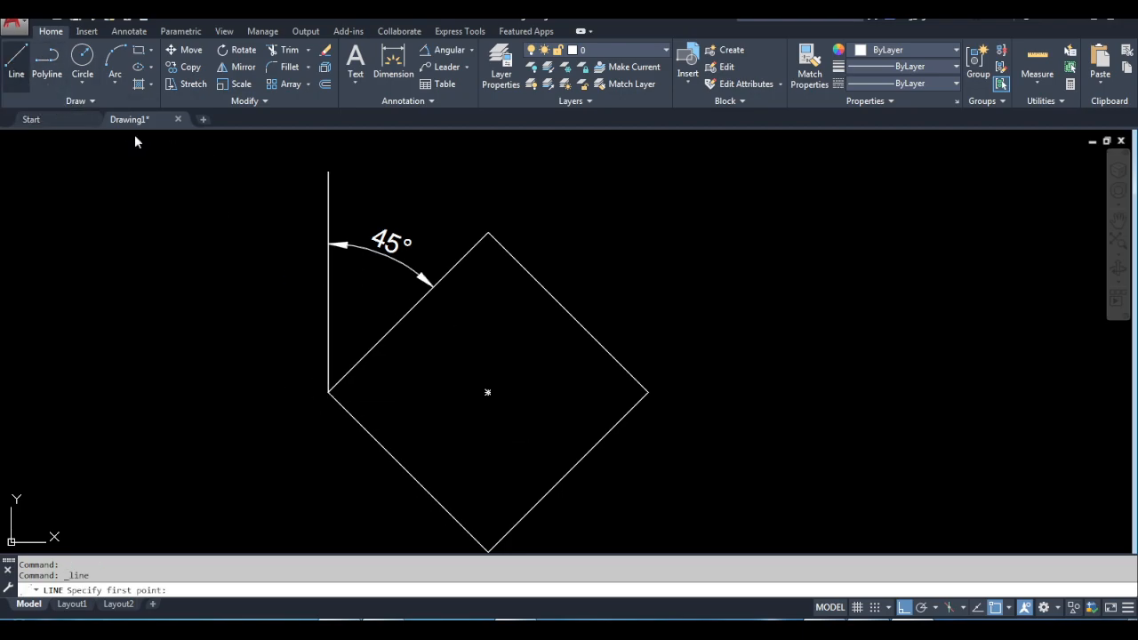
left_click(328, 392)
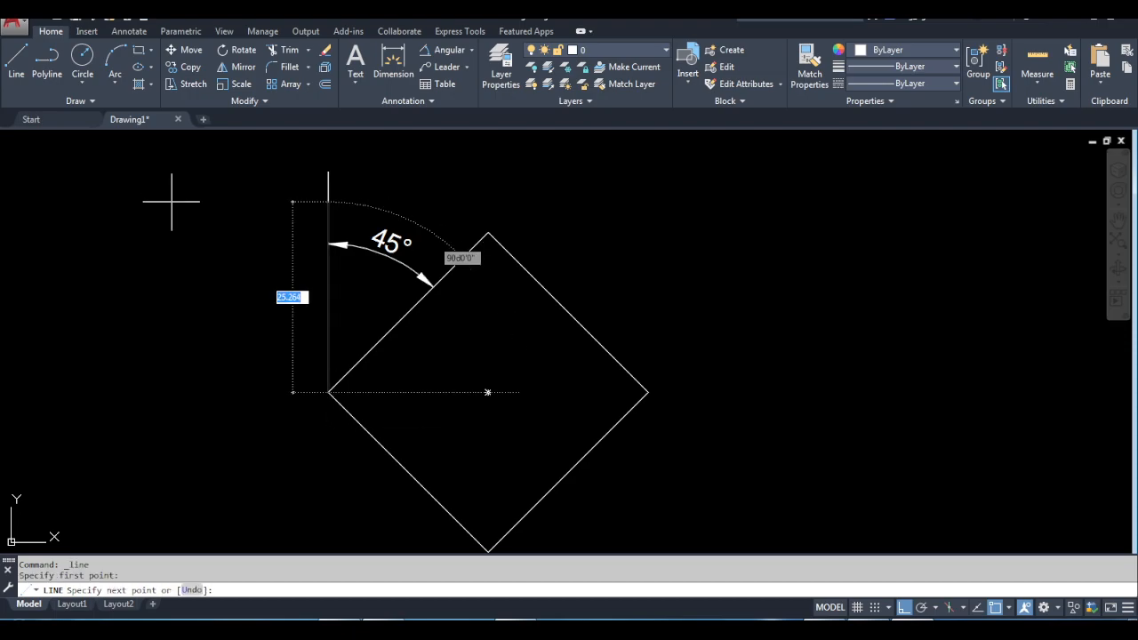
left_click(903, 607)
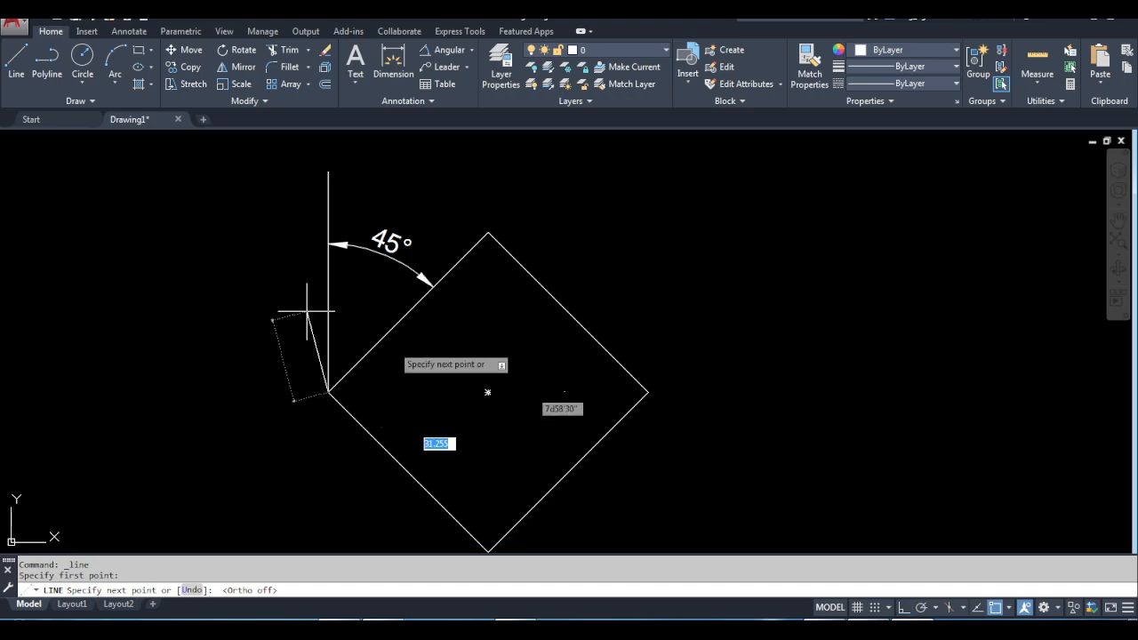
key("Escape")
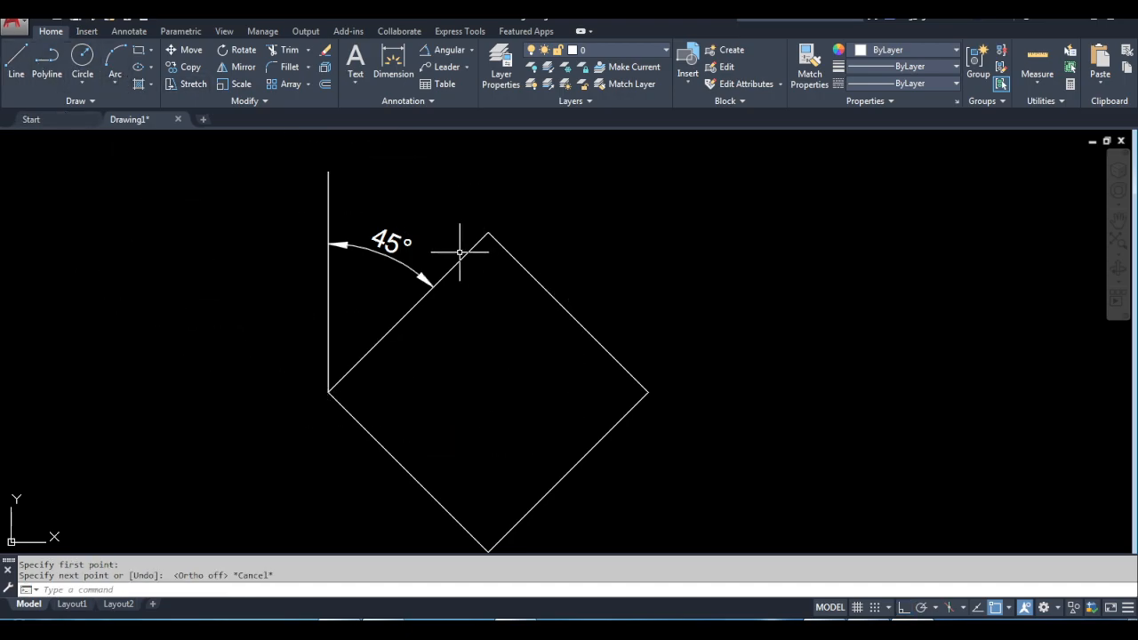
Step: Draw a circle with a radius of about 25 units centred on the rotated square's leftmost corner
left_click(83, 55)
left_click(329, 391)
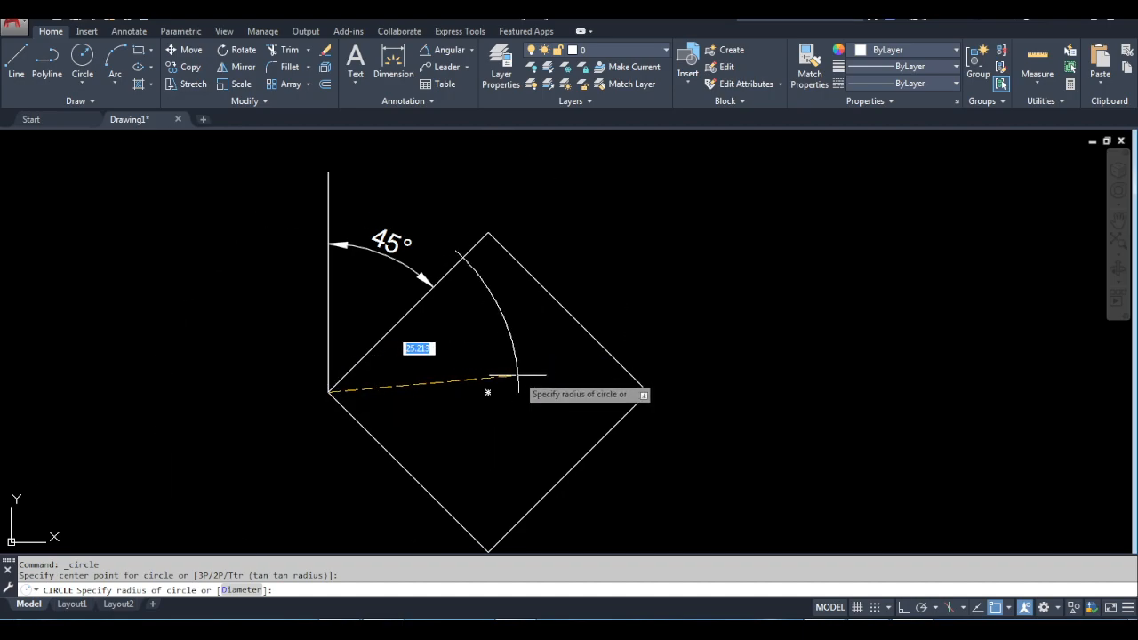
left_click(517, 375)
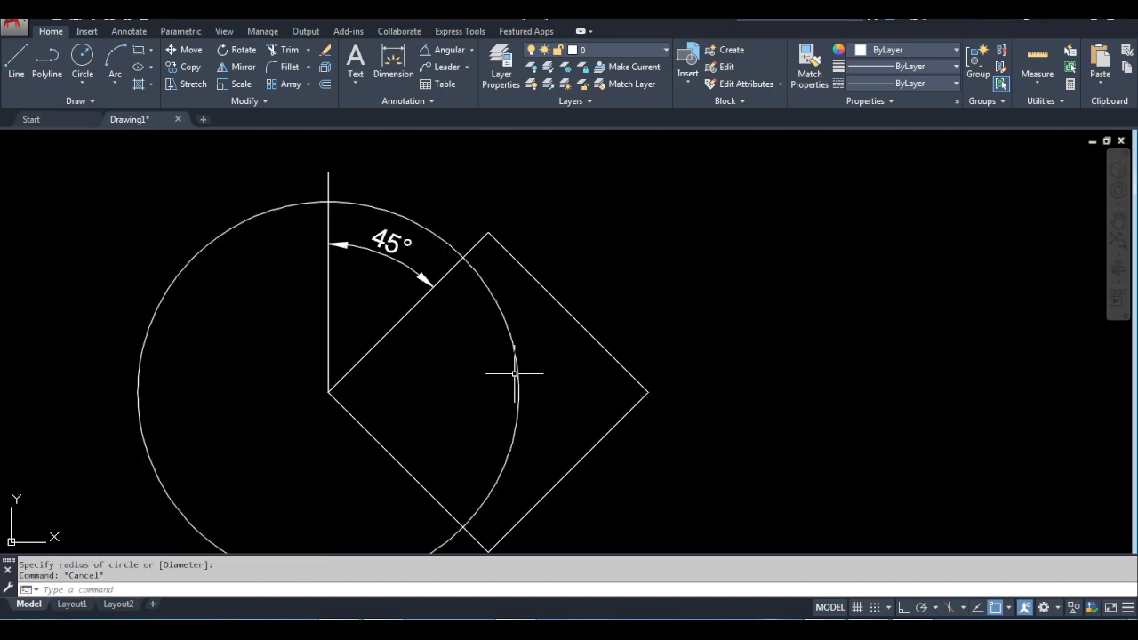
left_click(16, 60)
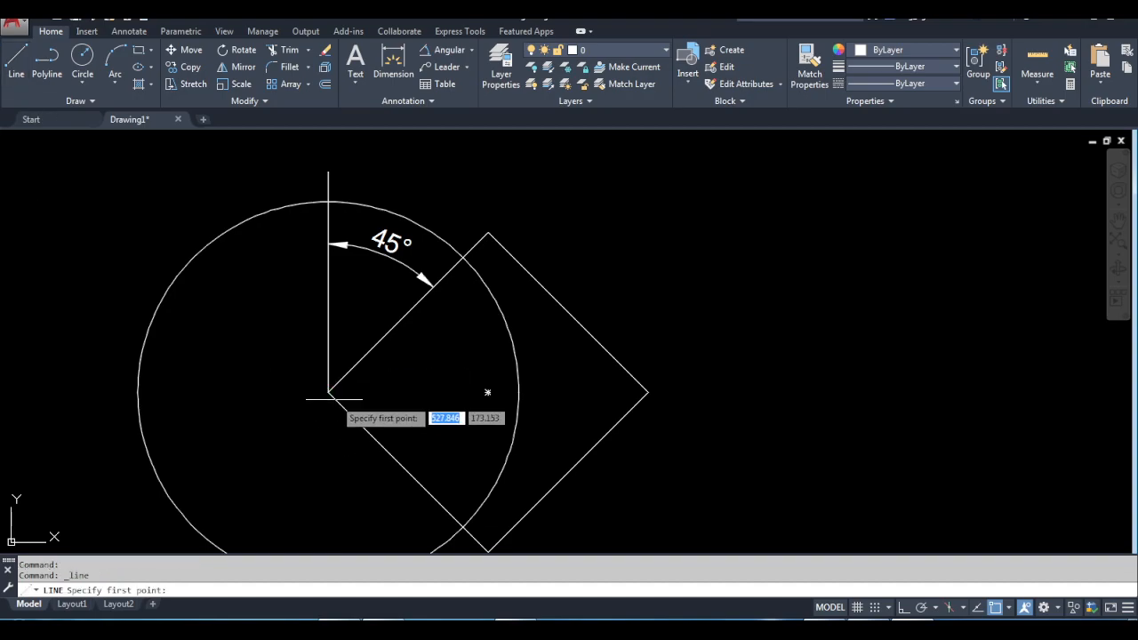
left_click(328, 392)
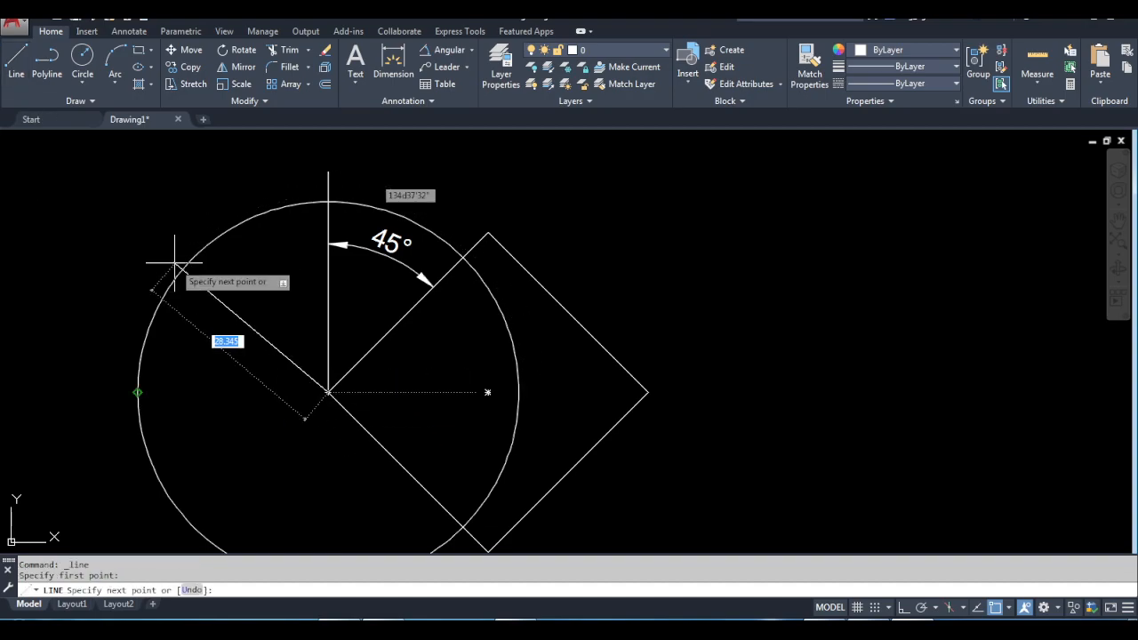
key("Escape")
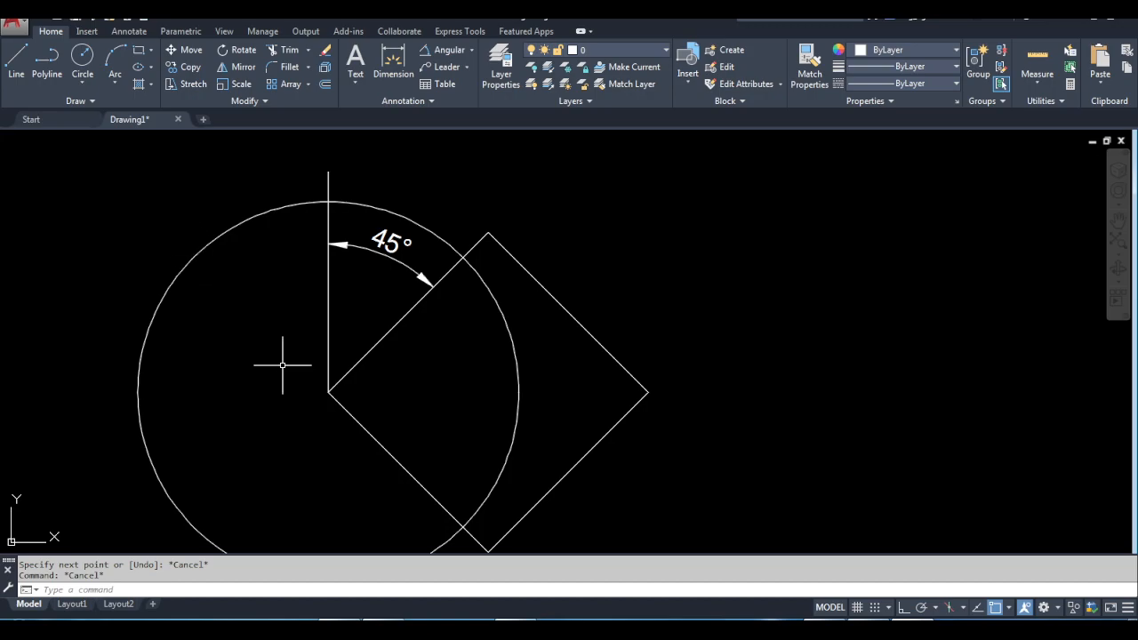
key("Escape")
Step: Break the rotated square polyline into separate lines with Xplode, using the Explode option
type("xplode")
key("Return")
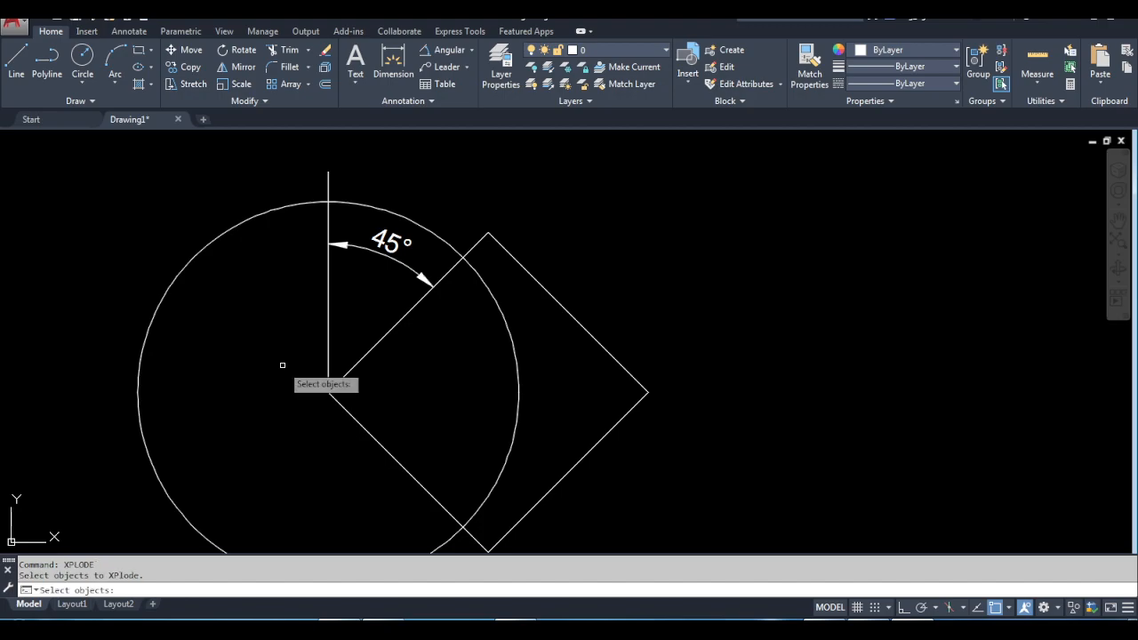
left_click(377, 341)
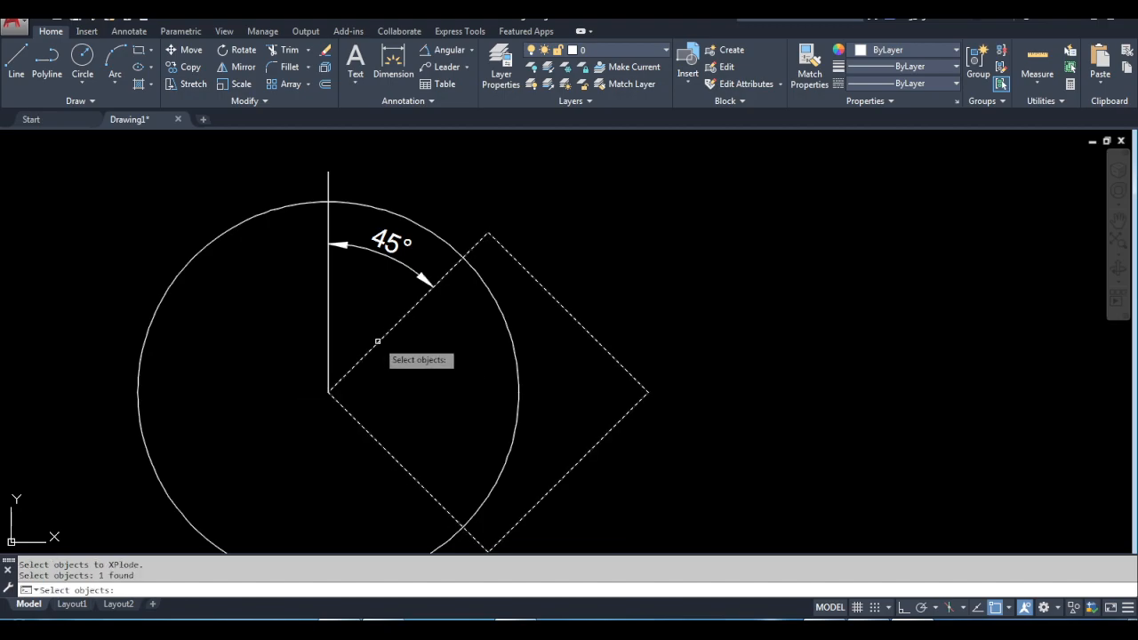
key("Return")
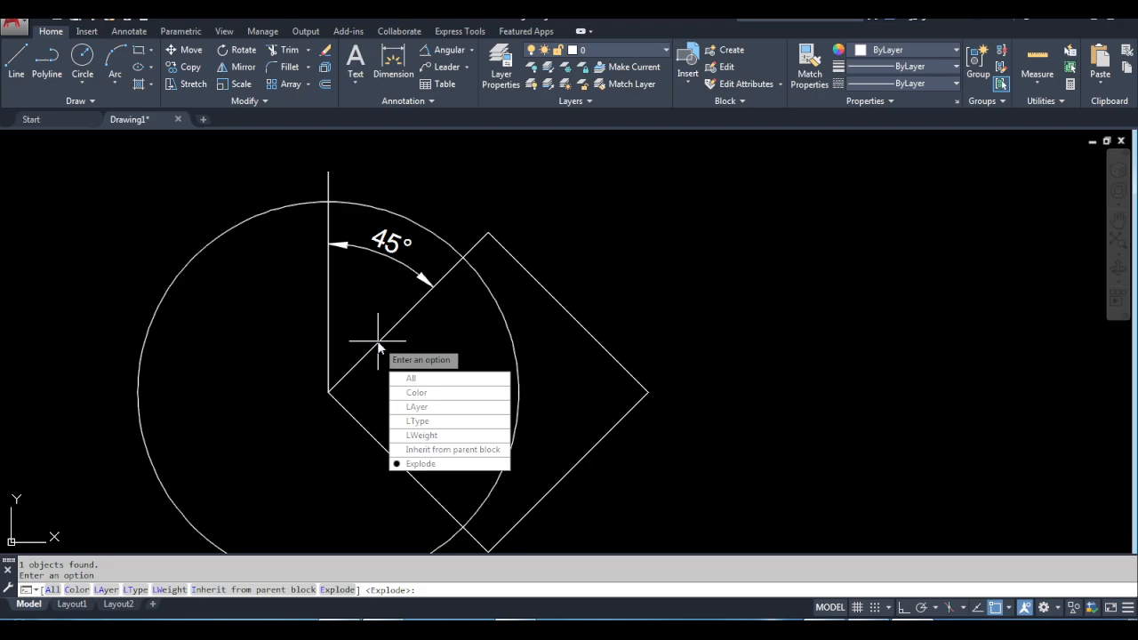
key("Return")
Step: Extend the square's lower-left side past its leftmost corner to the circle, using the circle as boundary
type("e")
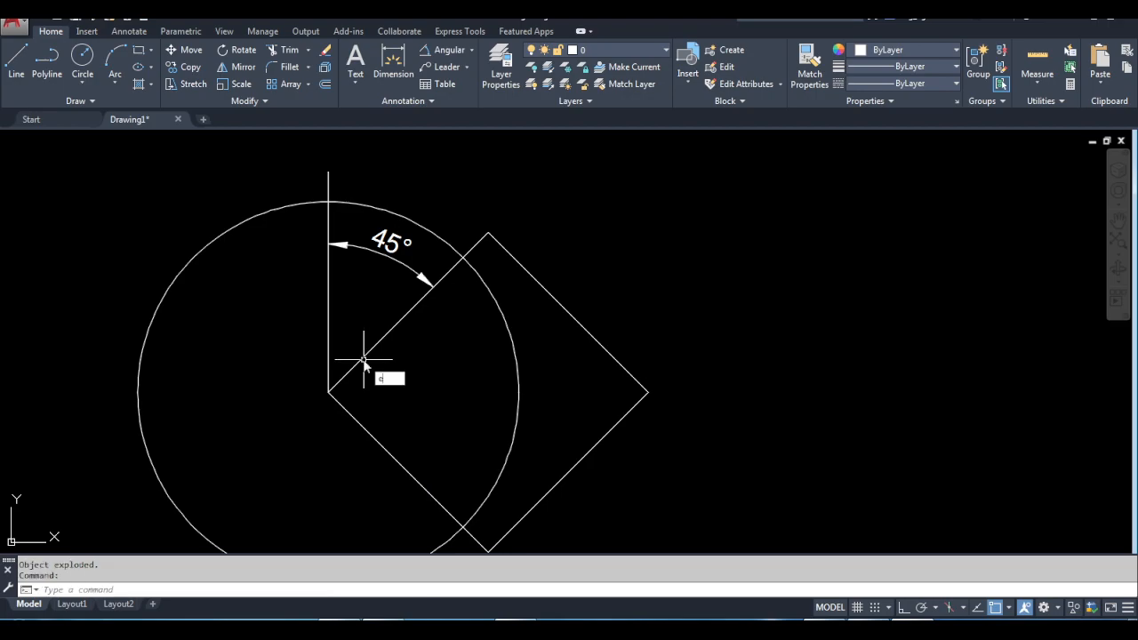
type("x")
key("Return")
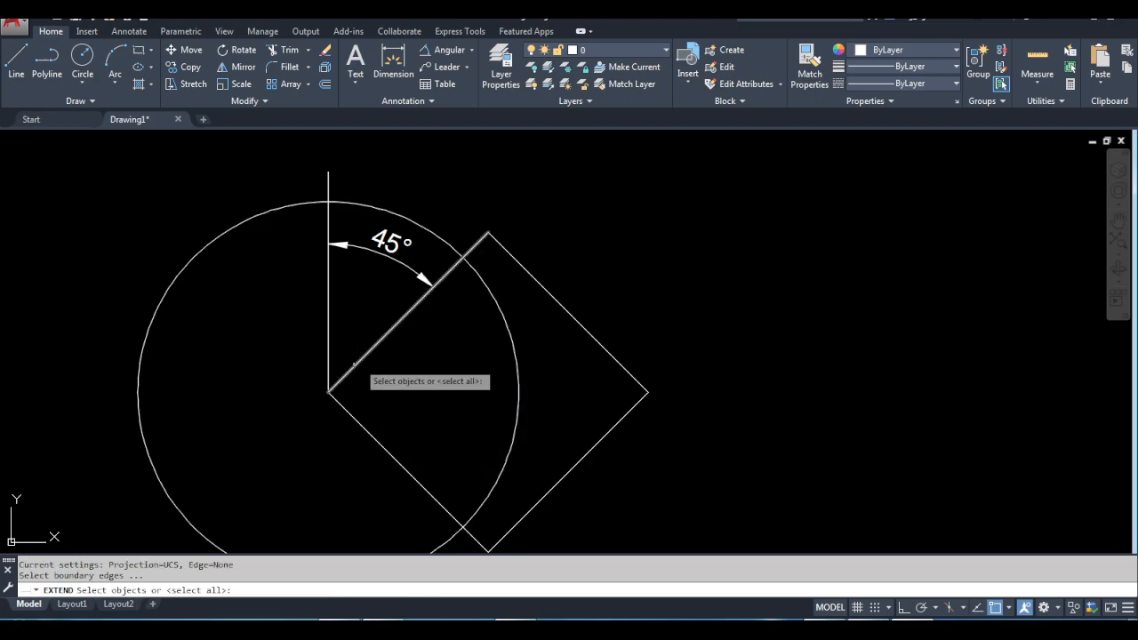
left_click(240, 218)
left_click(237, 223)
key("Return")
left_click(337, 402)
key("Escape")
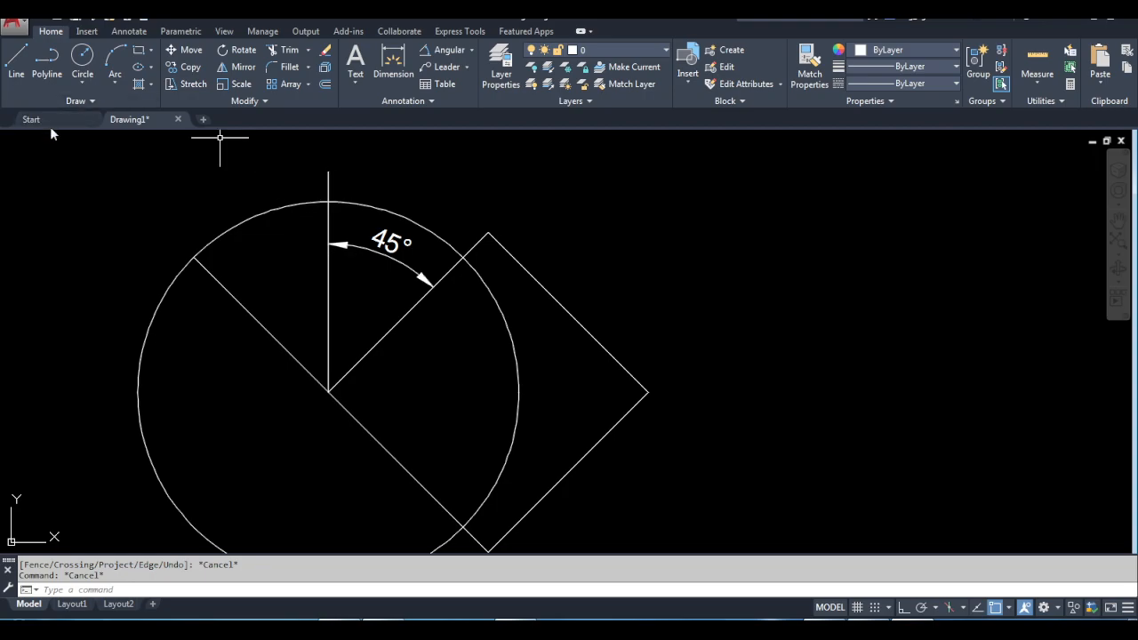
Step: Place a point where the extended side meets the circle's upper-left arc
type("point")
key("Return")
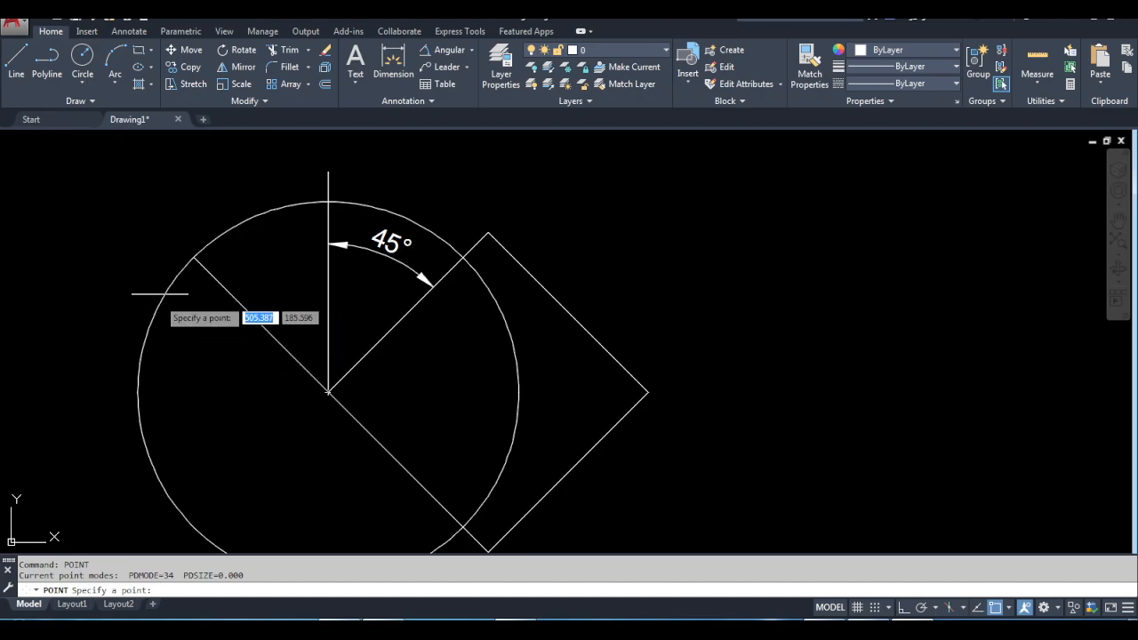
left_click(193, 257)
key("Escape")
left_click(279, 339)
key("Escape")
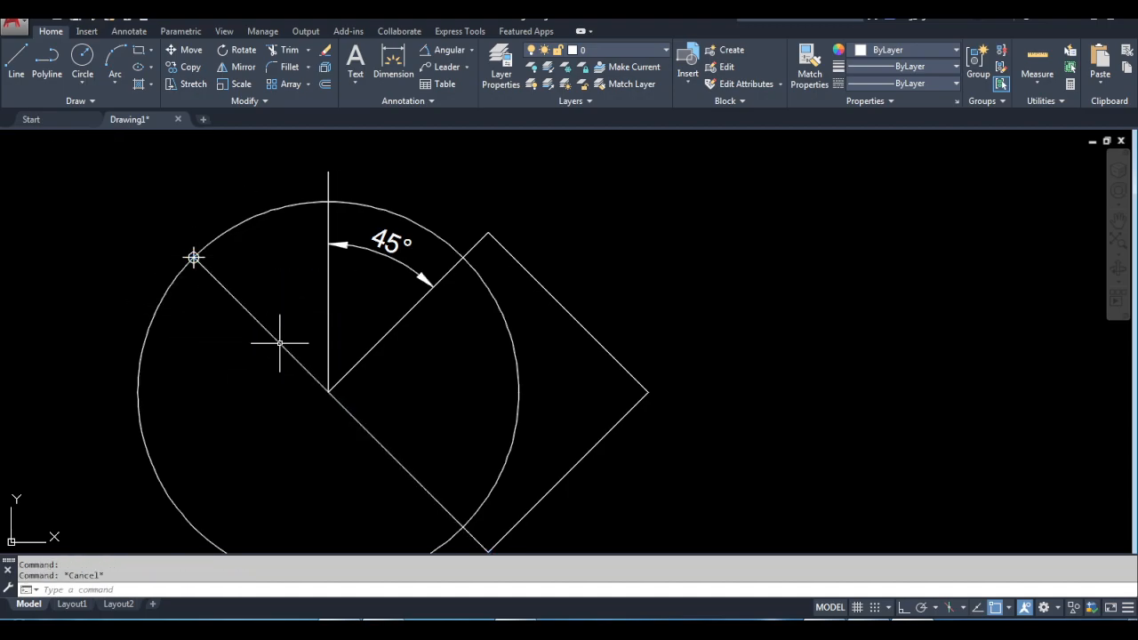
Step: Trim the extension beyond the square's leftmost corner, using the upper-left side as cutting edge, and erase the circle
type("tri")
key("Return")
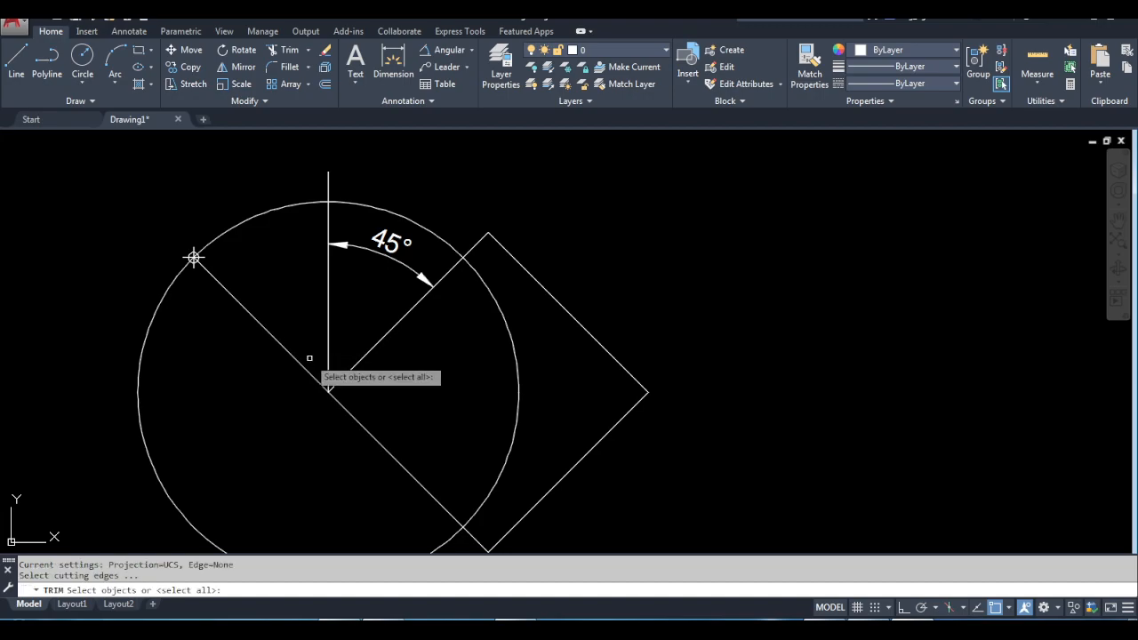
left_click(344, 375)
key("Return")
left_click(324, 382)
key("Escape")
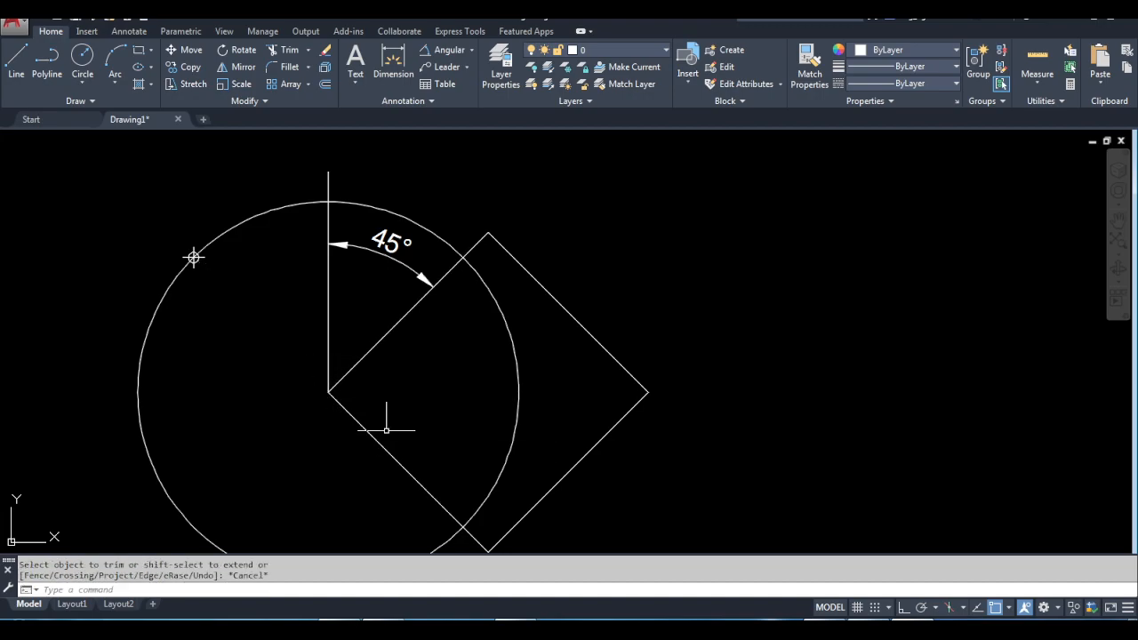
left_click(517, 378)
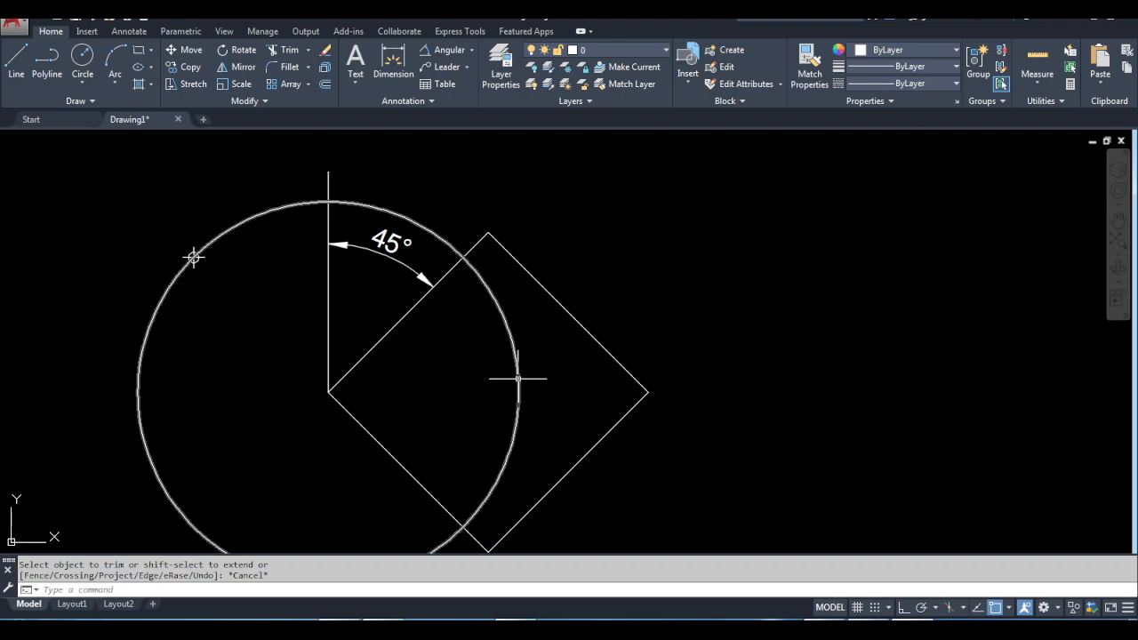
key("Delete")
Step: Join the square's four sides into a single polyline
type("join")
key("Return")
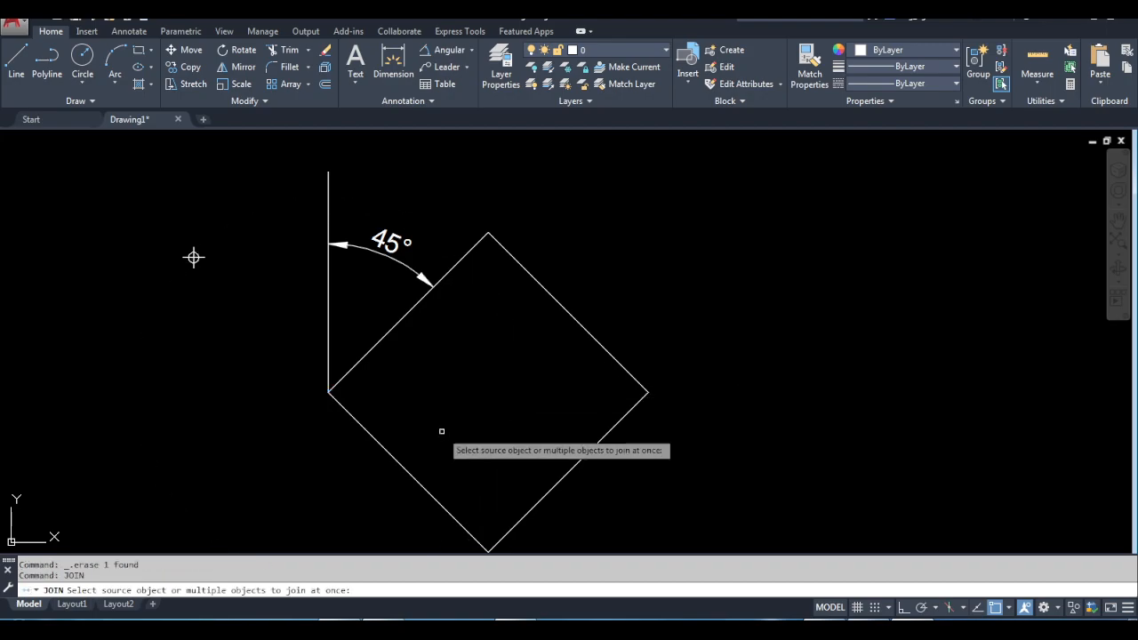
left_click(416, 481)
left_click(381, 340)
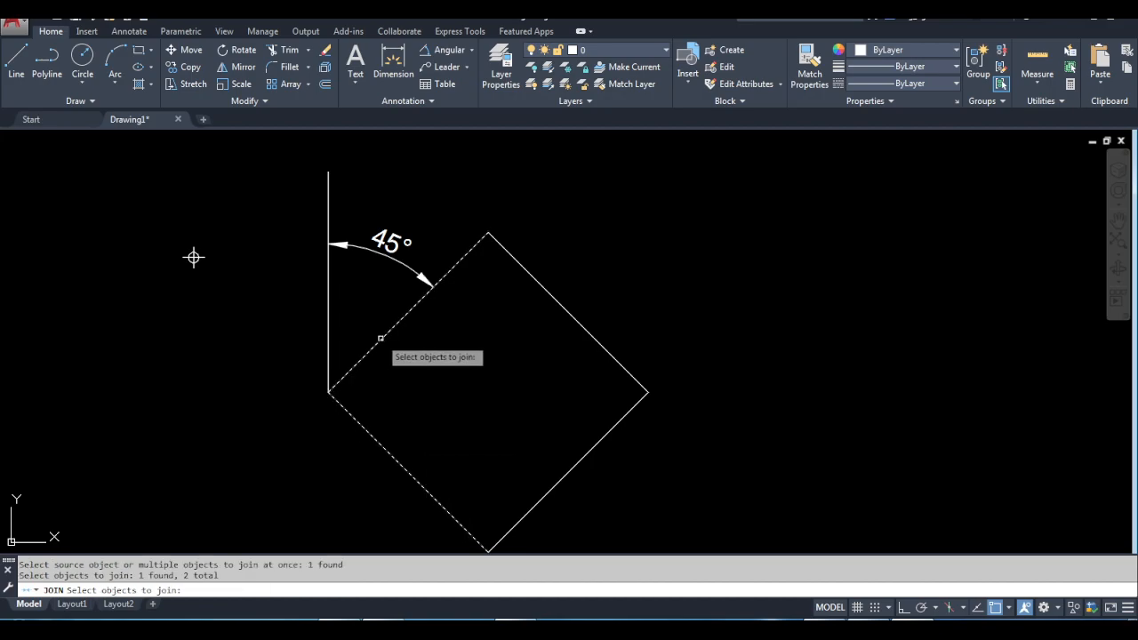
left_click(548, 299)
left_click(614, 427)
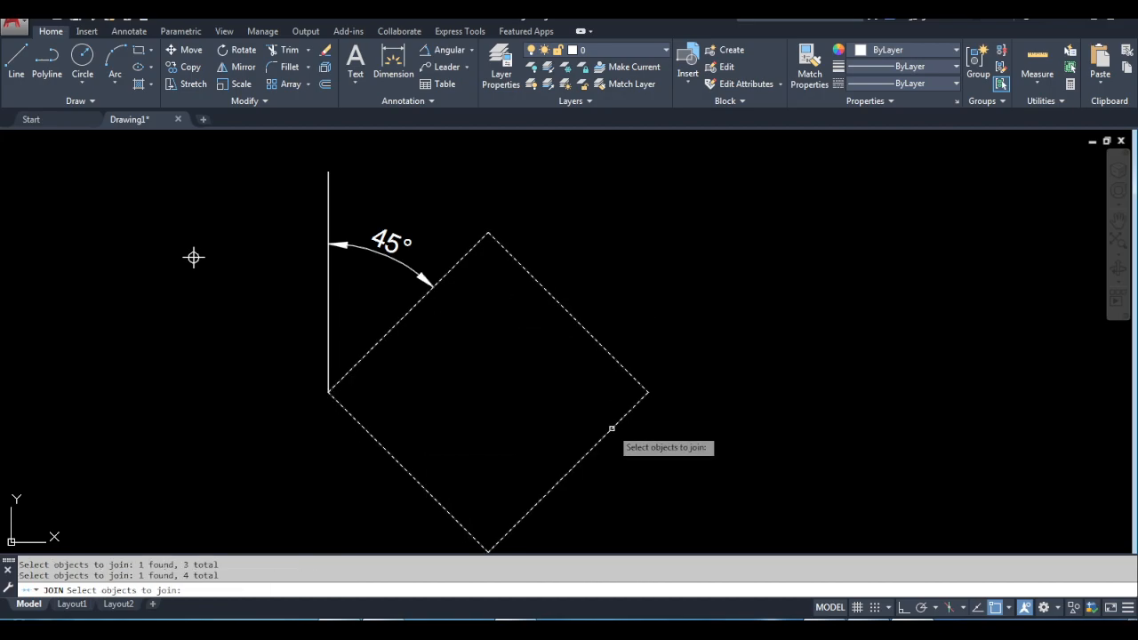
key("Return")
key("Escape")
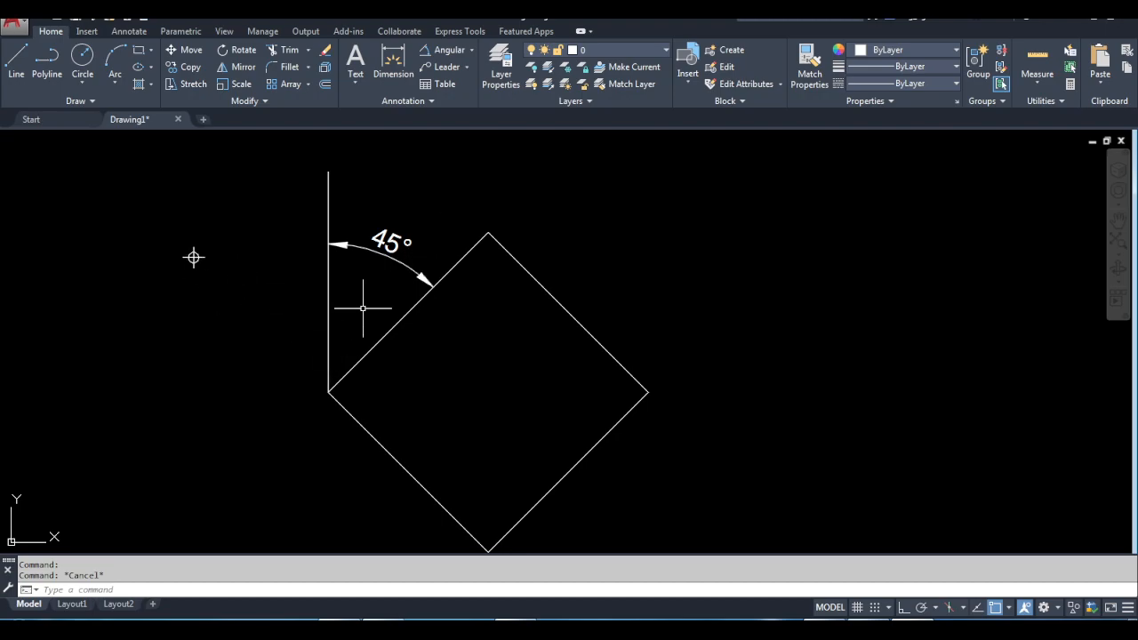
Step: Rotate the joined square by -90d about its leftmost corner
type("RO")
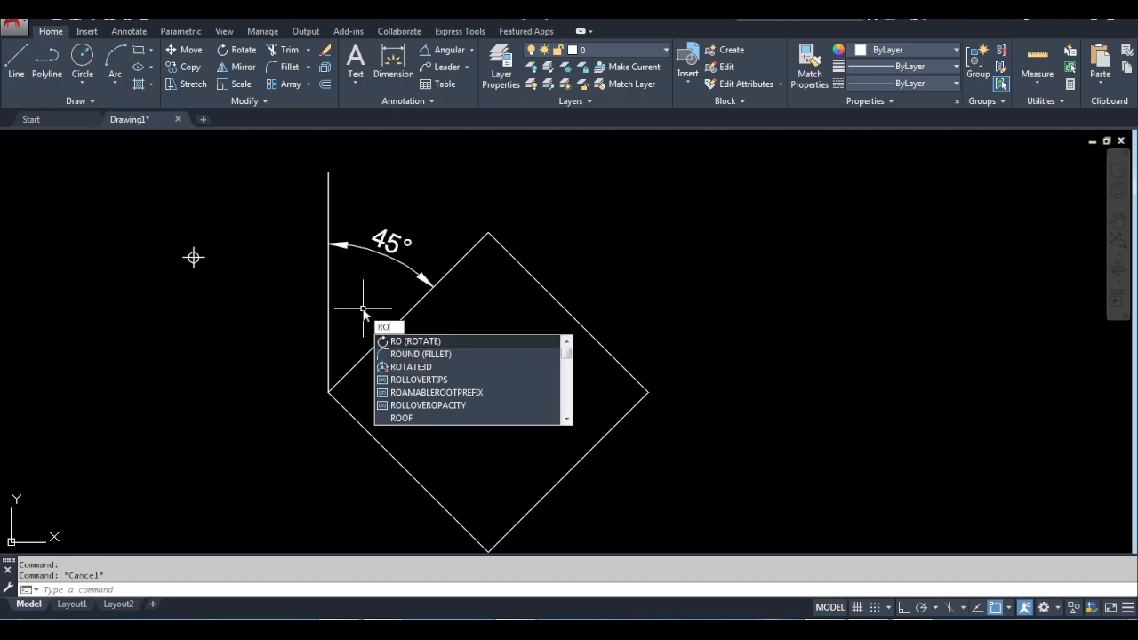
key("Return")
left_click(390, 328)
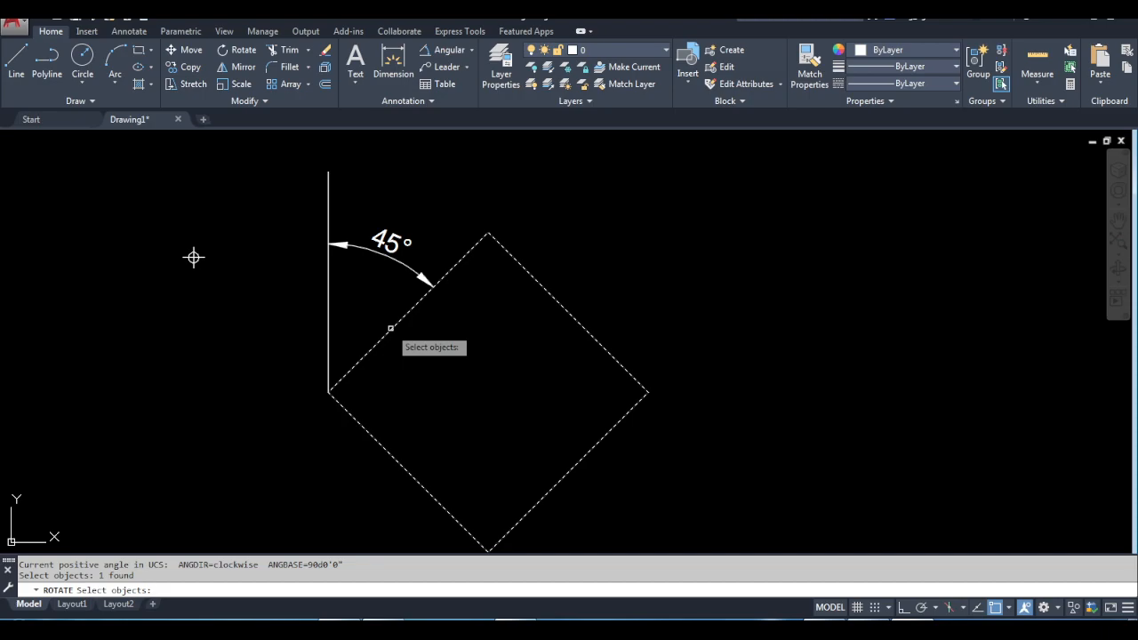
key("Return")
left_click(329, 391)
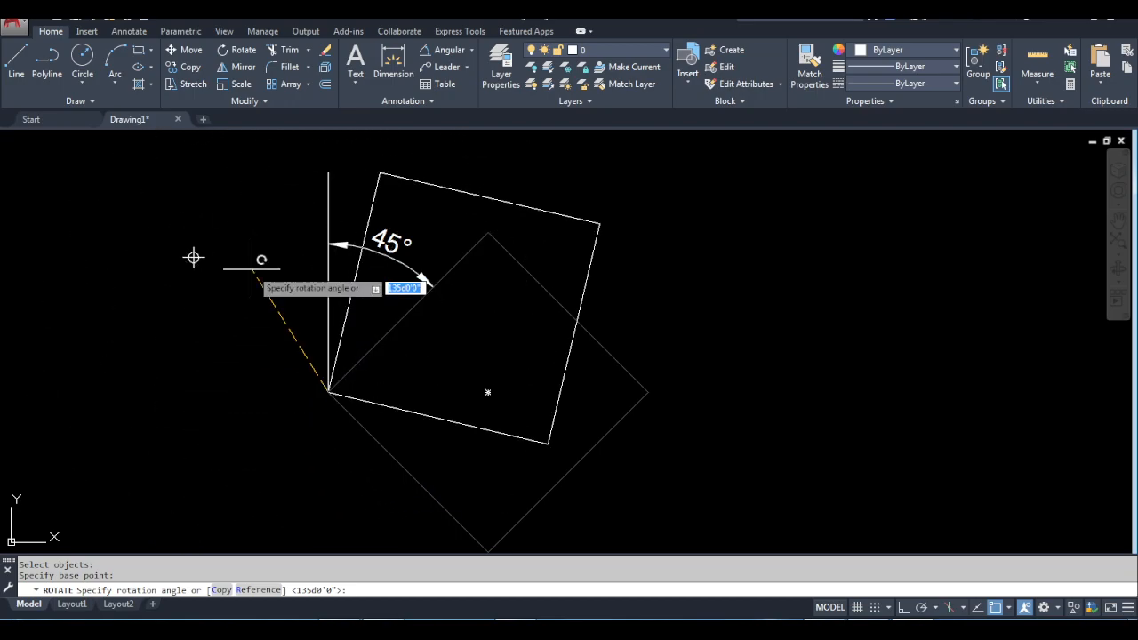
type("-90d")
key("Return")
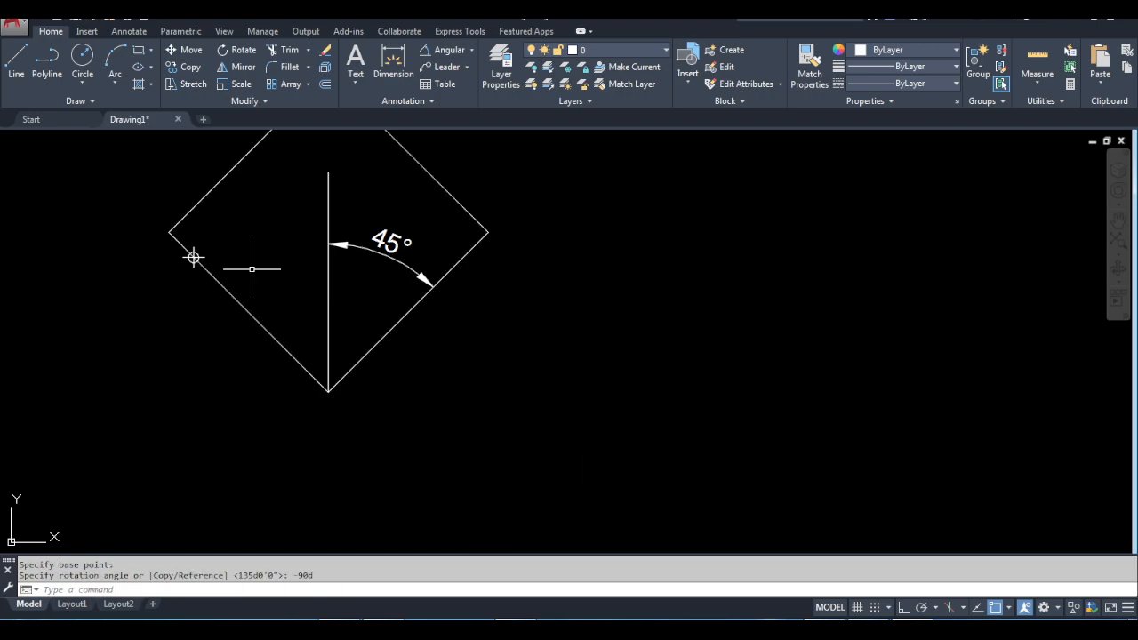
key("Escape")
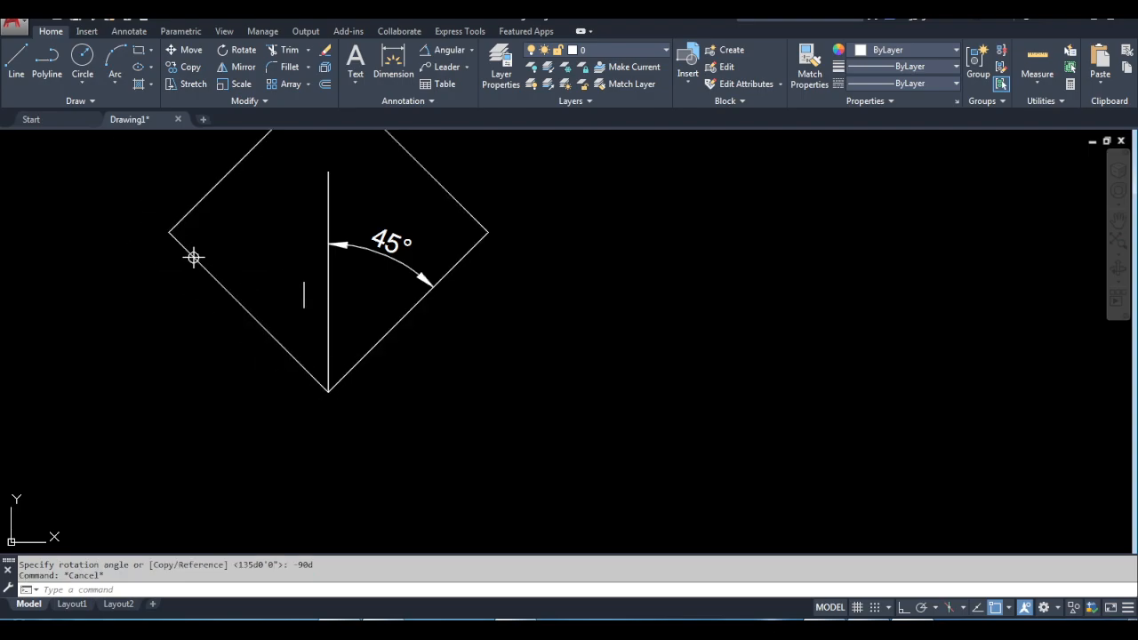
Step: Add an angular dimension between the vertical line and the rotated square's lower-left side, placed inside the angle
left_click(443, 50)
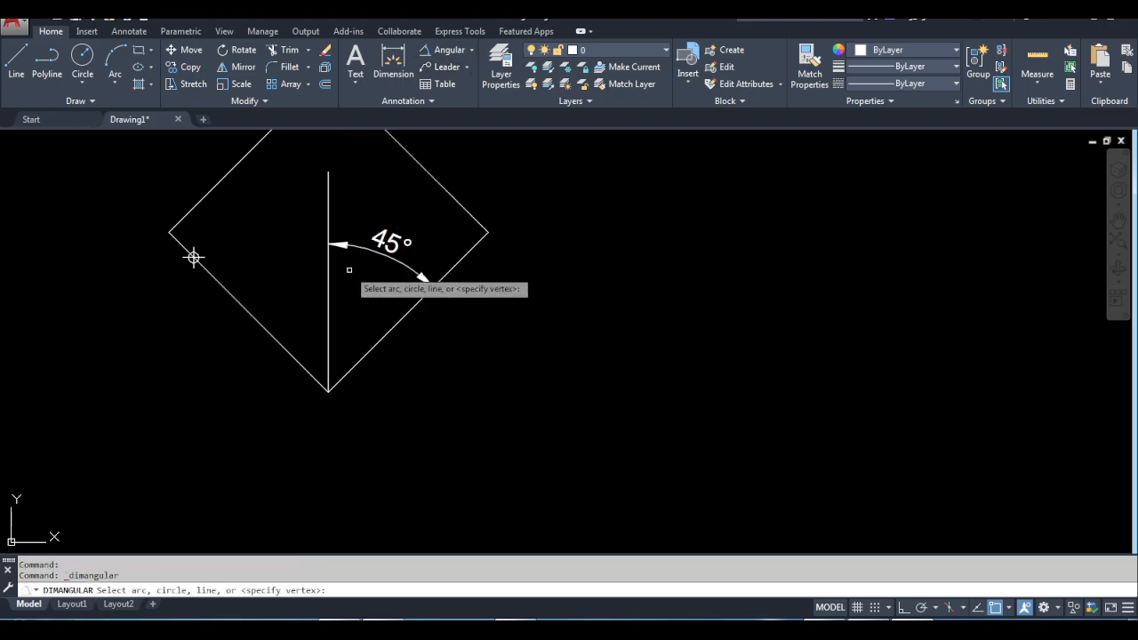
left_click(329, 276)
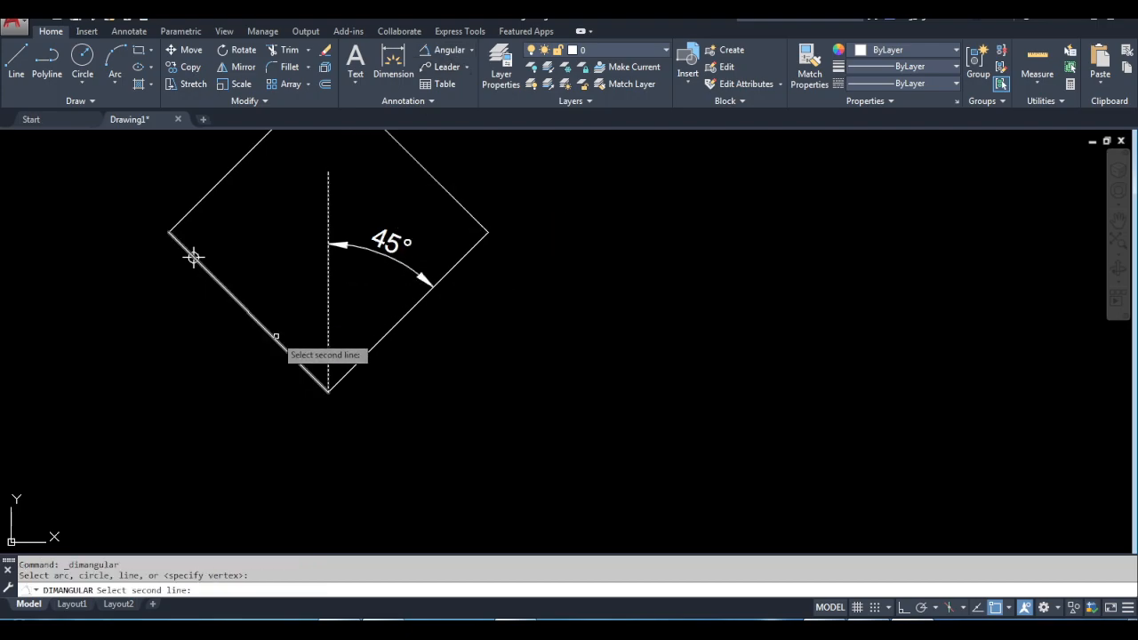
left_click(278, 336)
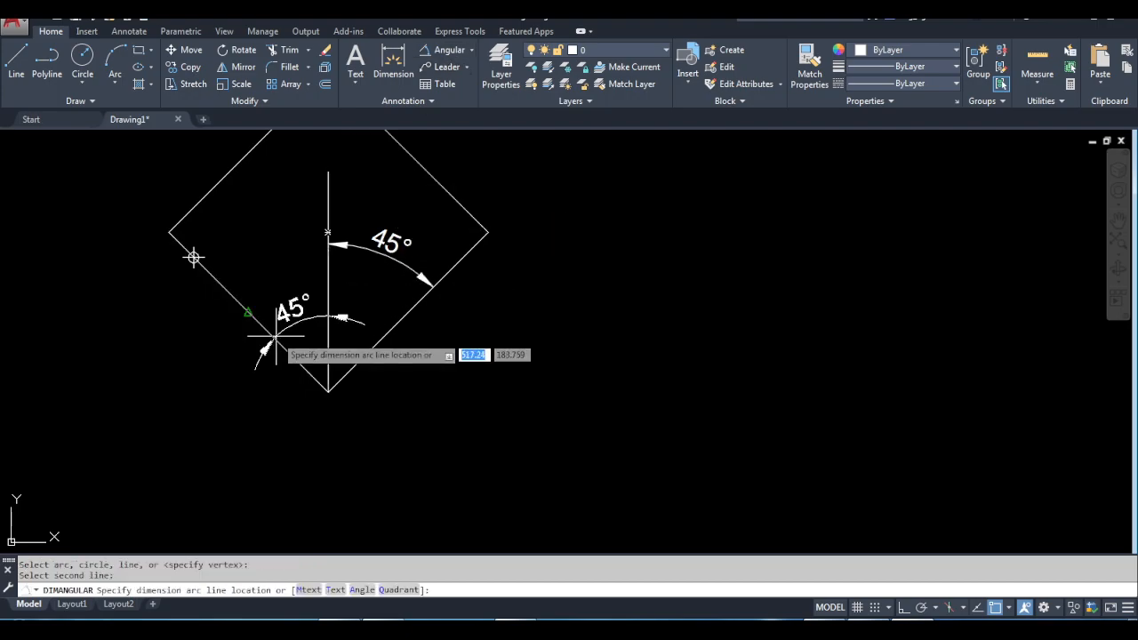
left_click(267, 276)
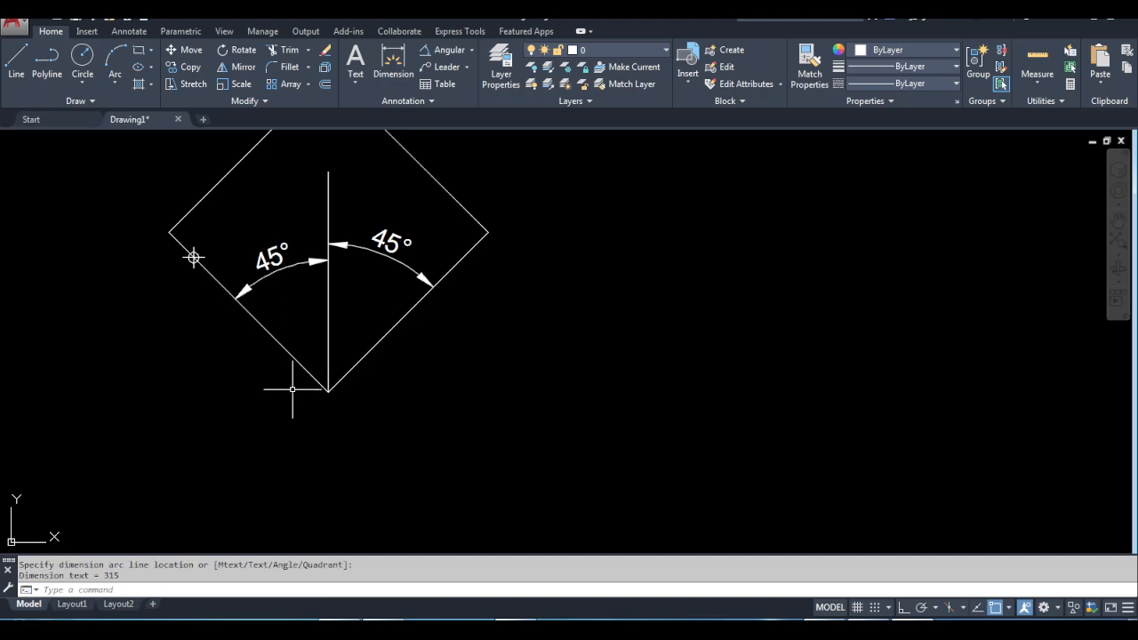
Step: Undo the new angular dimension, the -90d rotation and the joining of the square's sides
key("ctrl+z")
key("ctrl+z")
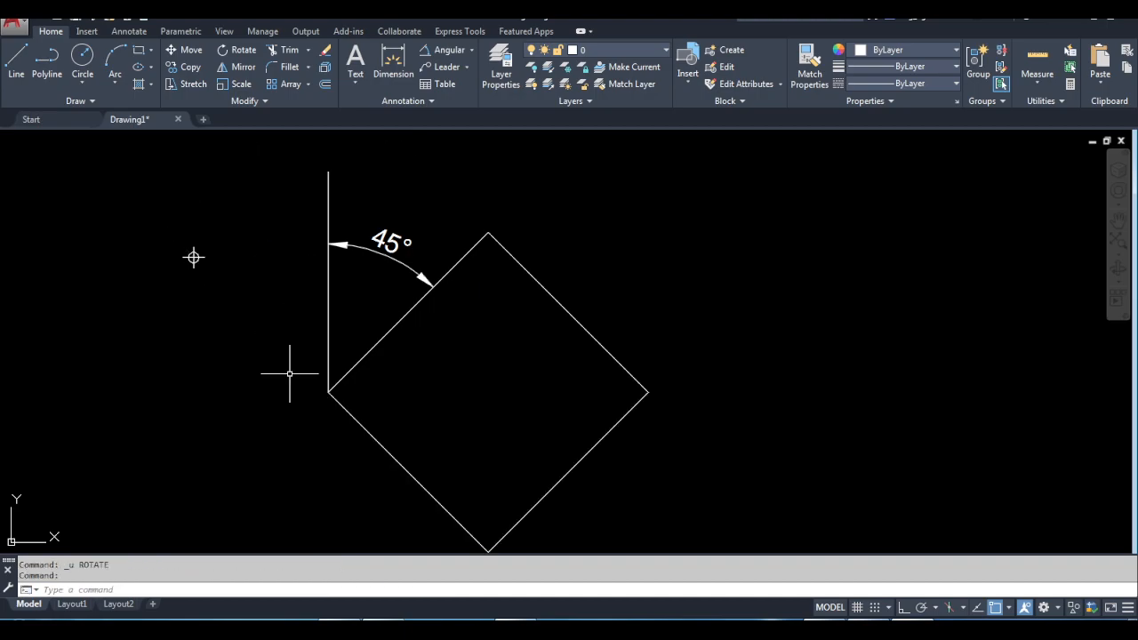
key("ctrl+z")
Step: Erase the vertical line with its 45° dimension and the reference point beside the square
left_click(347, 337)
left_click(319, 188)
key("Delete")
left_click(251, 274)
left_click(165, 241)
key("Delete")
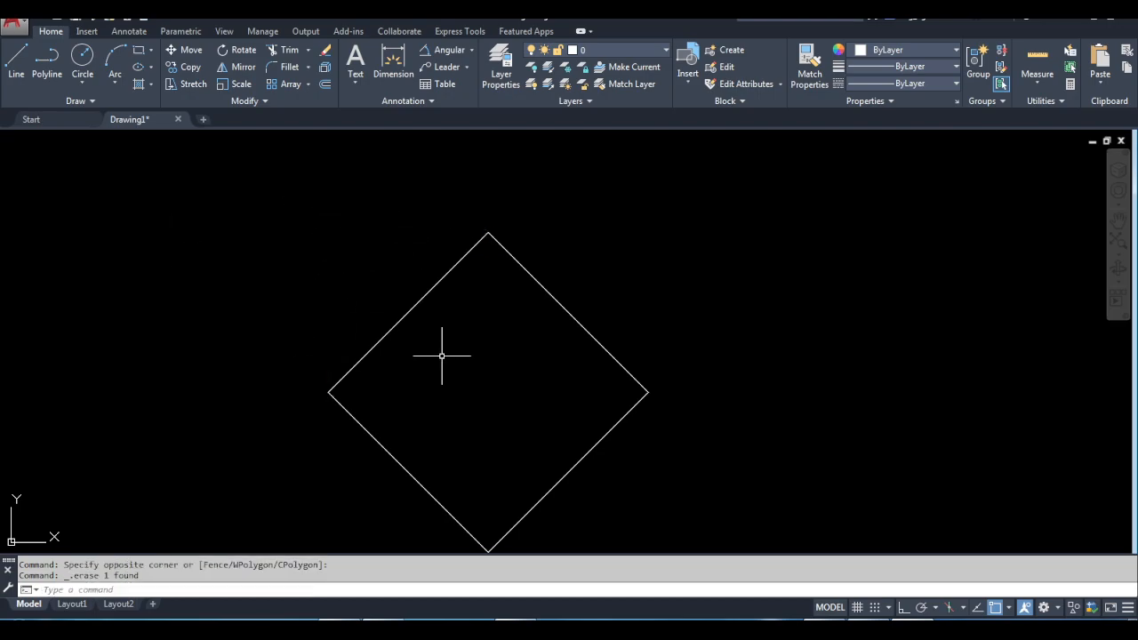
Step: Draw a vertical line upward from the square's leftmost corner with Ortho on, ending slightly above the level of its topmost corner
middle_click_drag(454, 309, 460, 295)
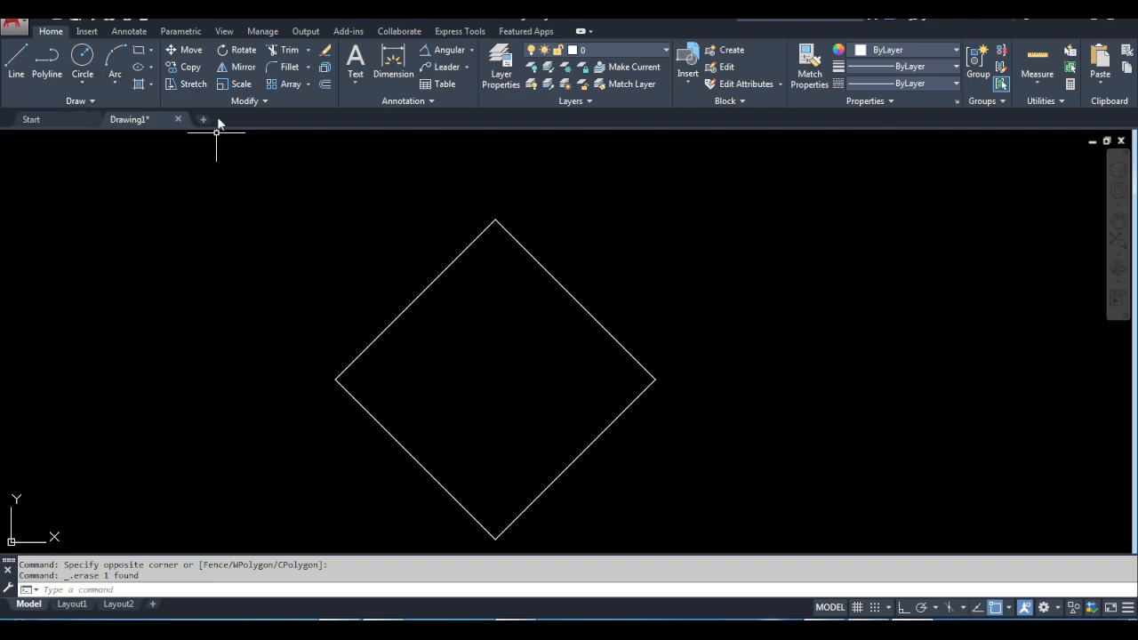
left_click(18, 61)
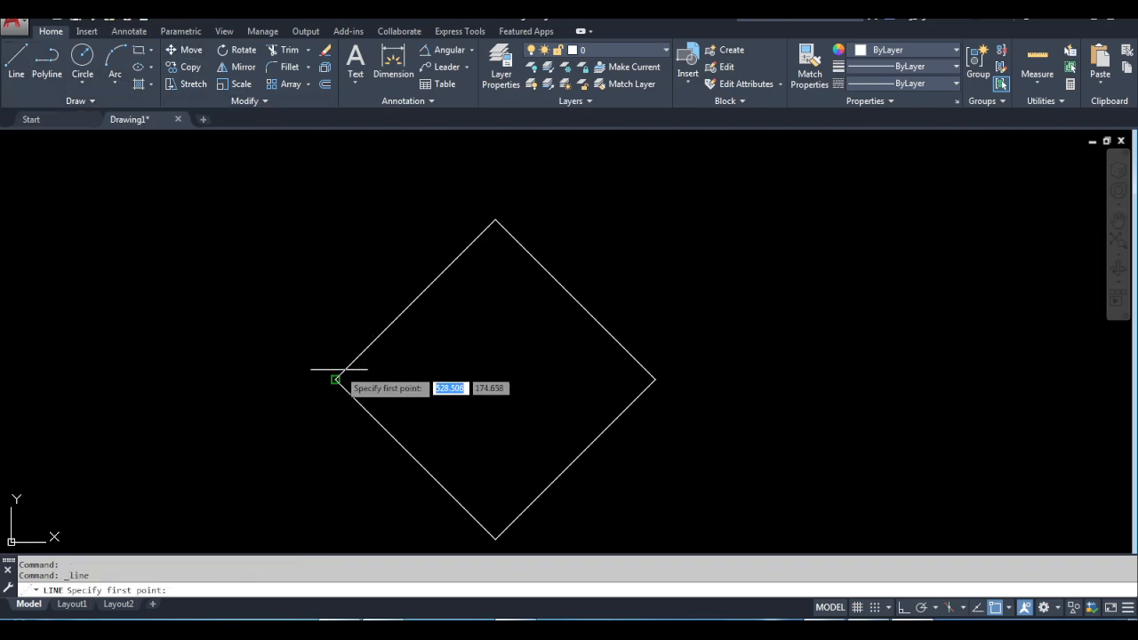
key("F8")
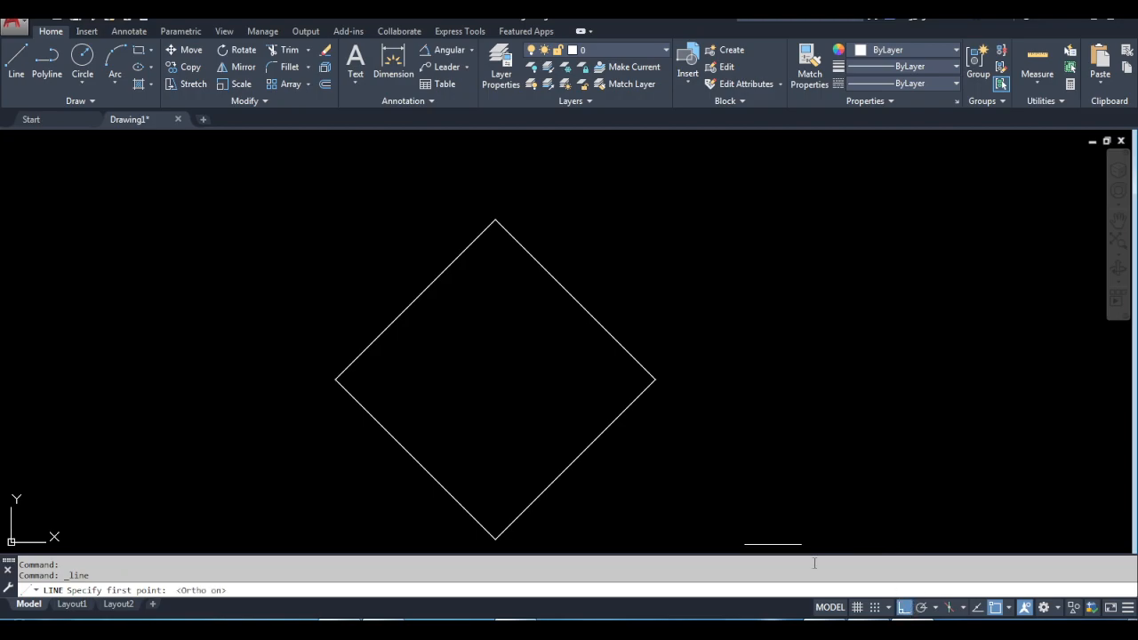
left_click(336, 380)
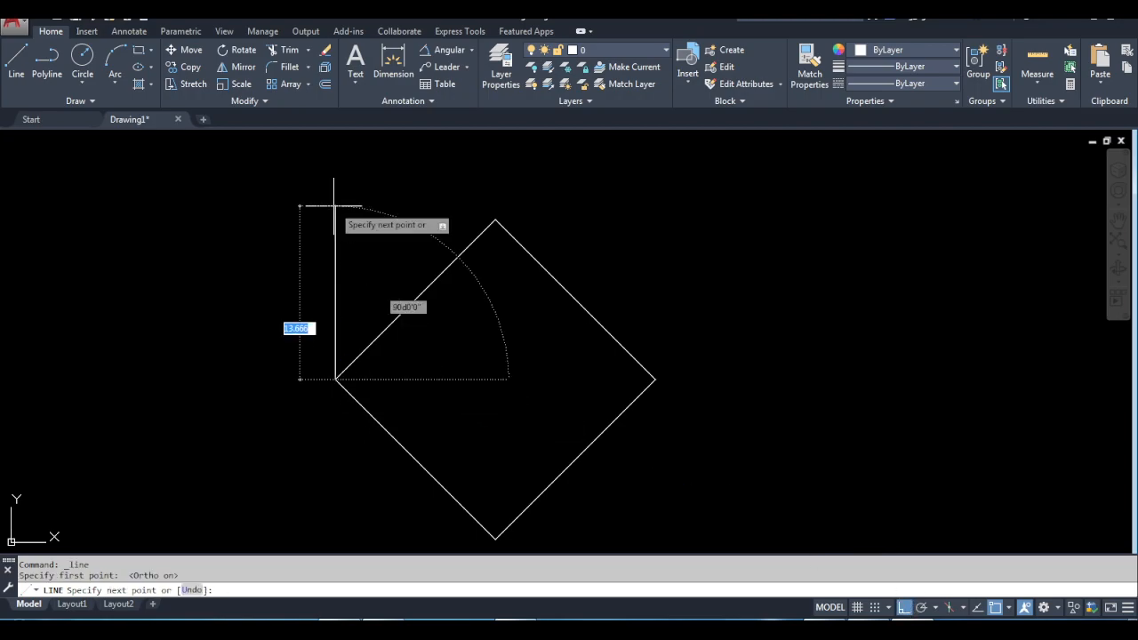
left_click(335, 189)
key("Return")
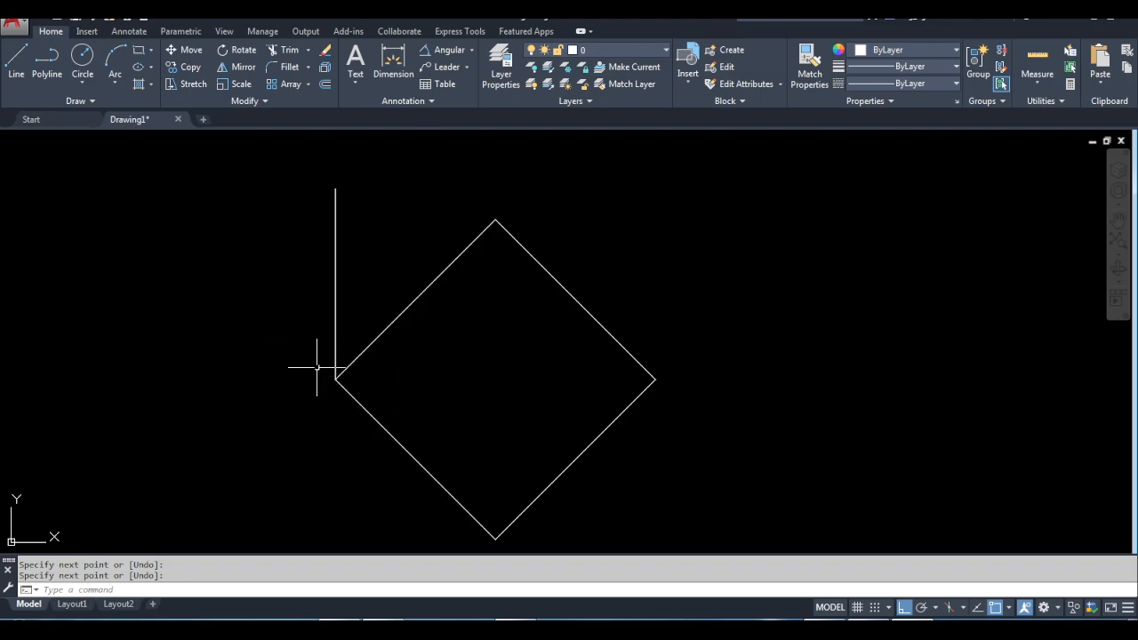
Step: Check whether the square's sides meeting at the leftmost corner are separate objects
left_click(352, 396)
key("Escape")
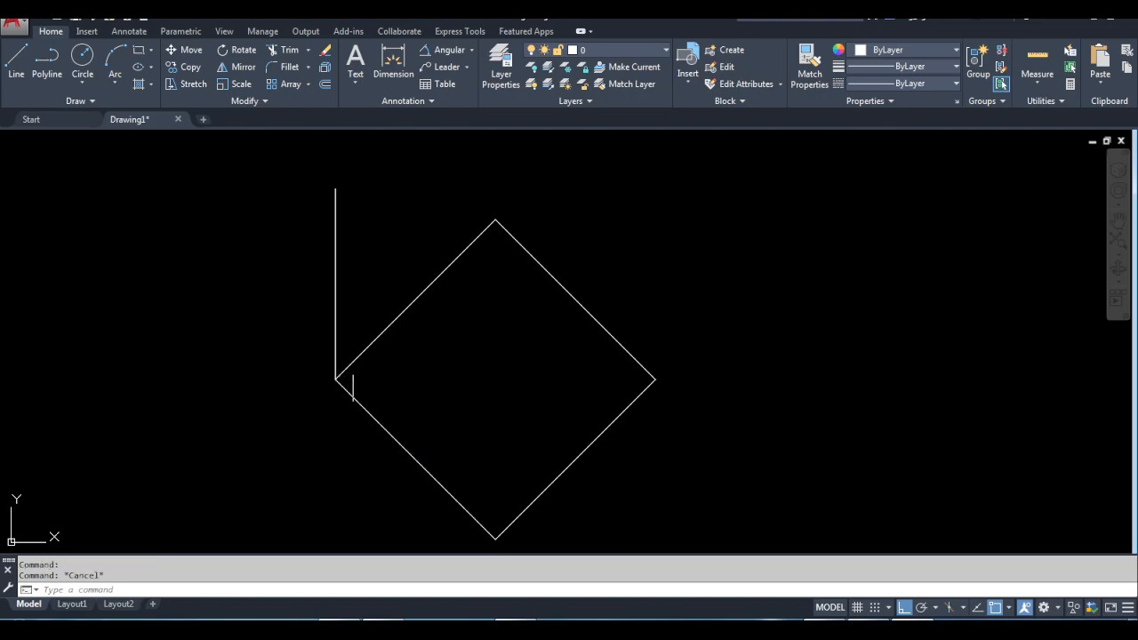
left_click(359, 353)
key("Escape")
left_click(363, 399)
key("Escape")
left_click(358, 402)
key("Escape")
Step: Join the square's four separate sides into one polyline and check that it selects as a whole
type("jo")
key("Return")
left_click(356, 402)
left_click(363, 353)
left_click(549, 273)
left_click(601, 429)
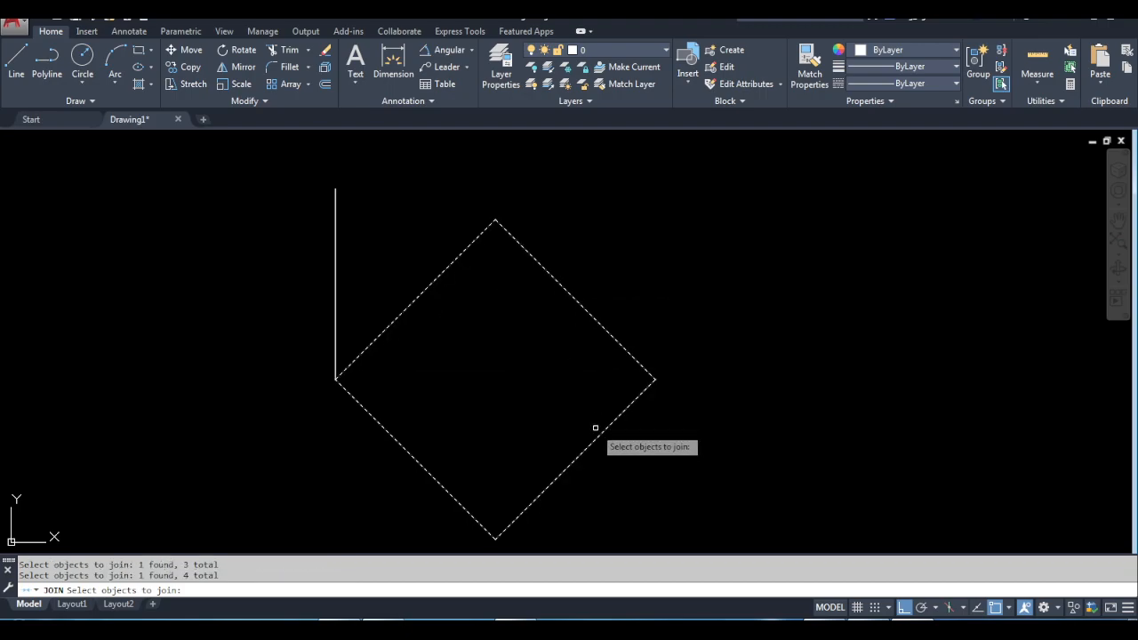
key("Return")
left_click(399, 319)
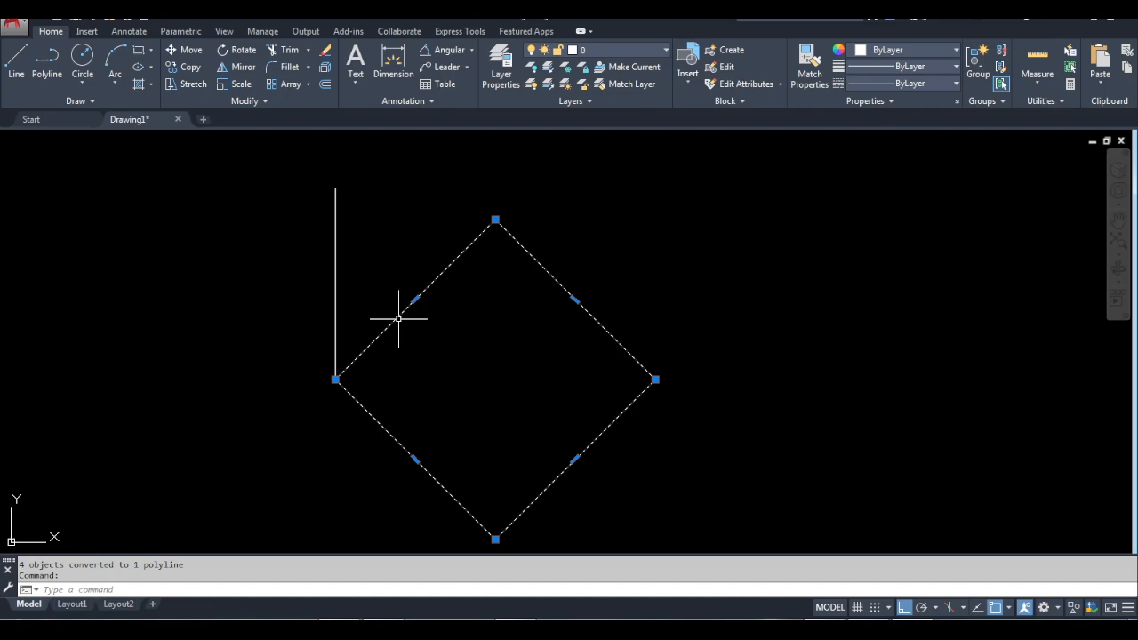
key("Escape")
Step: Break the joined square back into separate lines with Xplode and check one side's selection
type("xplod")
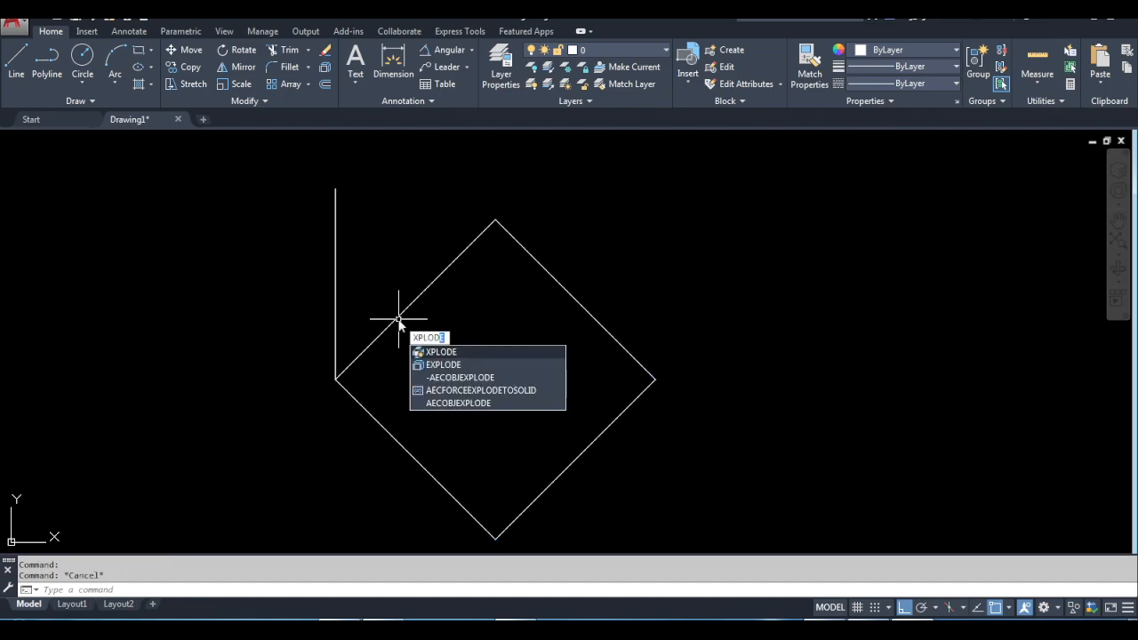
key("Return")
left_click(399, 319)
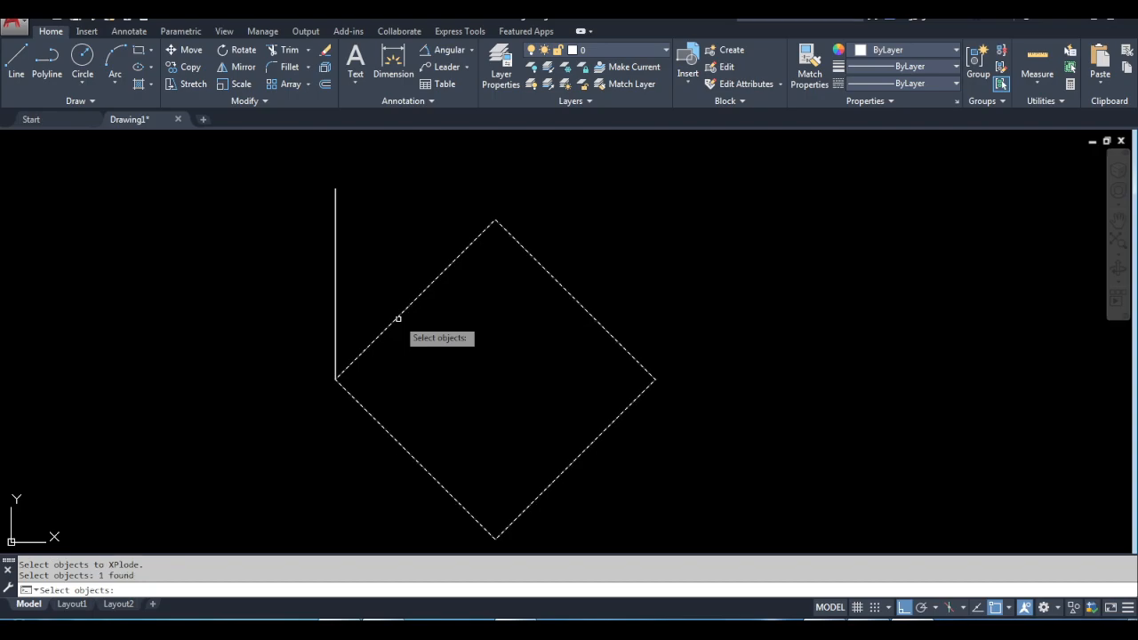
key("Return")
key("Return")
left_click(399, 318)
key("Escape")
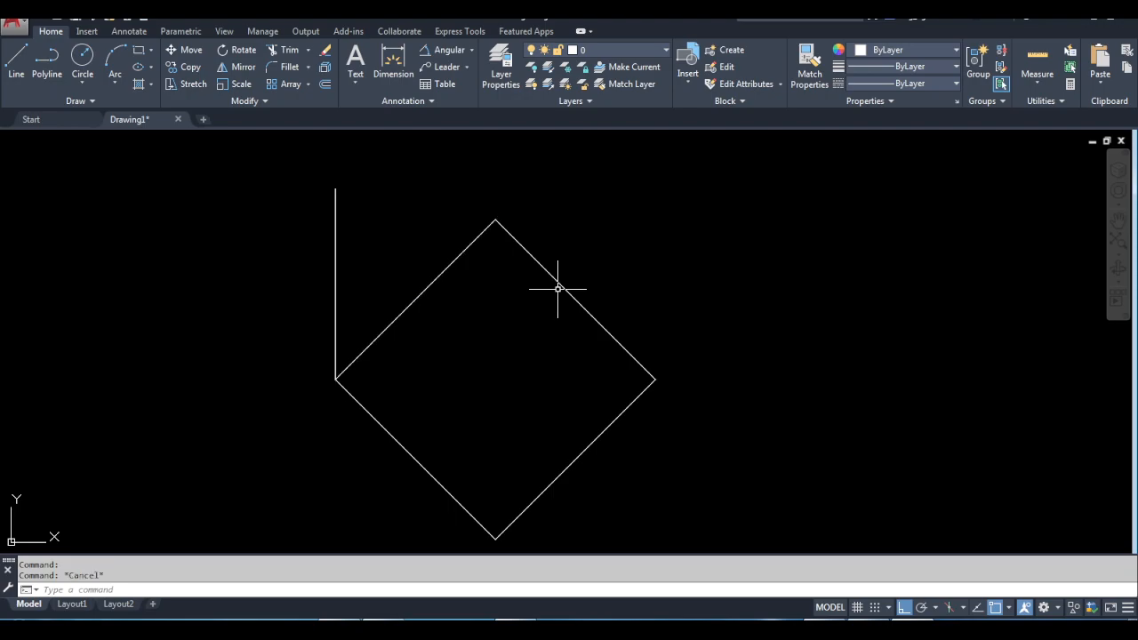
Step: Draw a circle centred on the square's leftmost corner, passing just above the upper end of the vertical line
key("Escape")
left_click(81, 55)
left_click(336, 379)
left_click(182, 187)
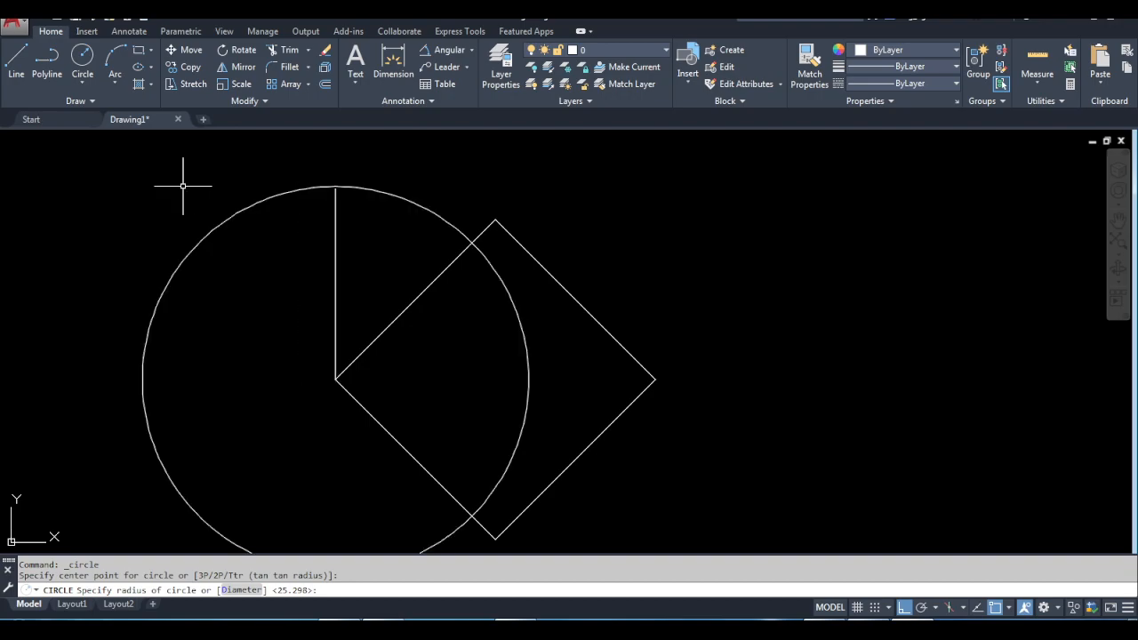
key("Escape")
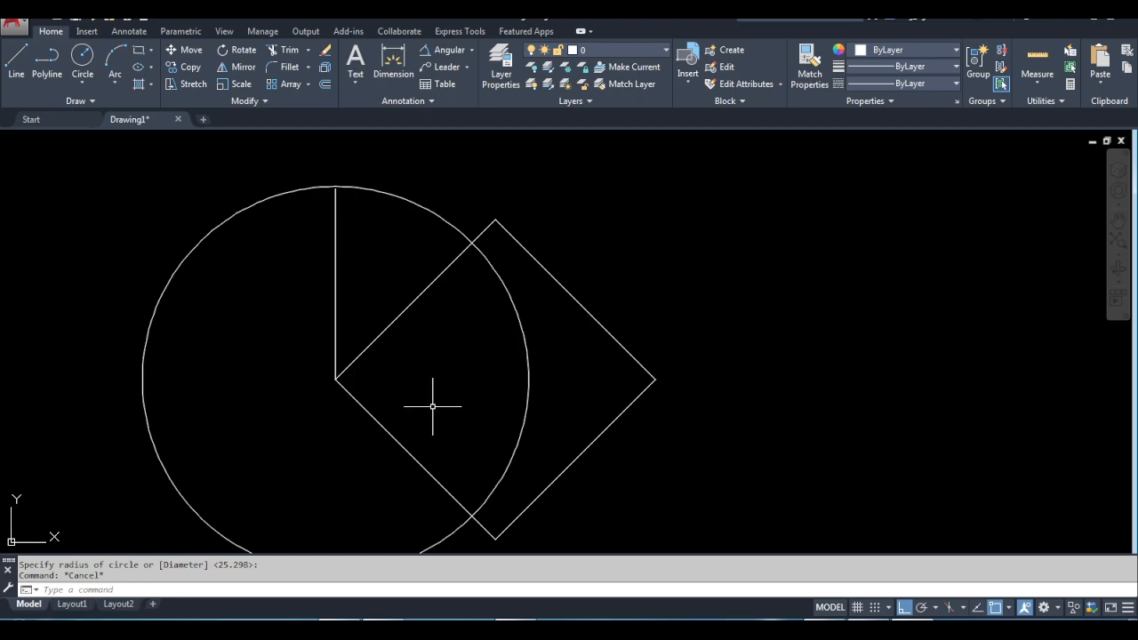
Step: Extend the square's lower-left side beyond the leftmost corner until it meets the circle
type("ex")
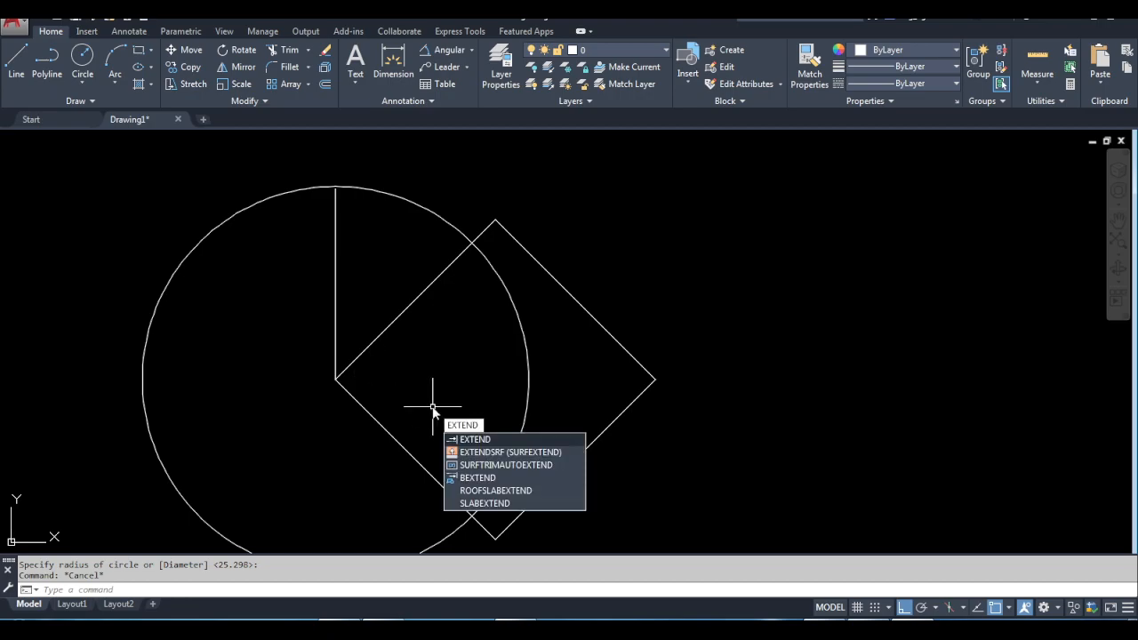
key("Return")
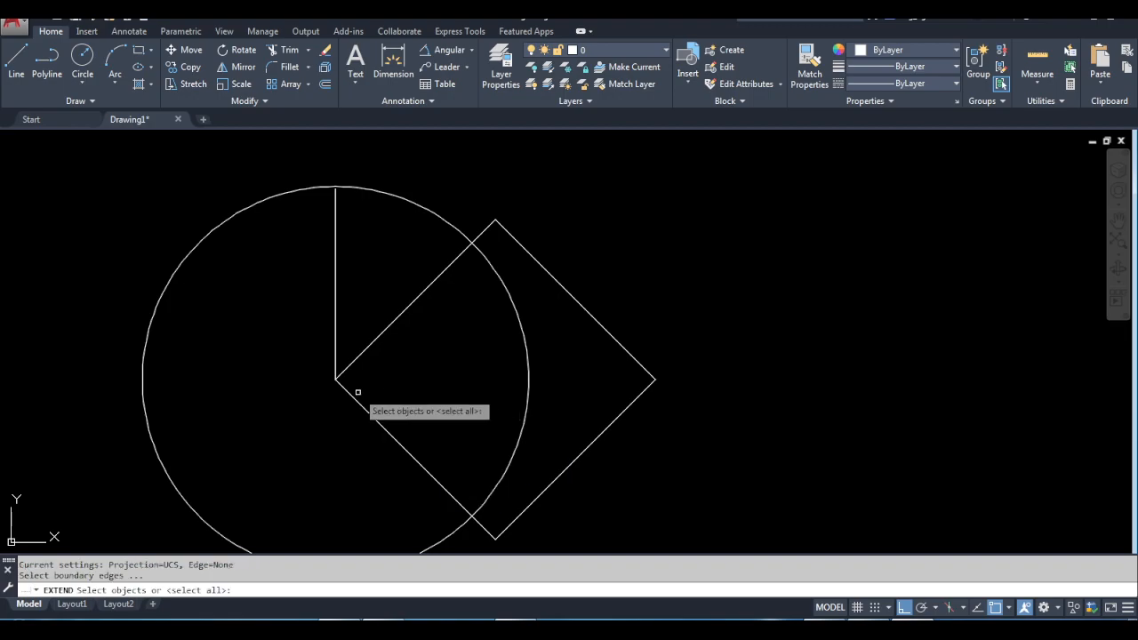
left_click(227, 219)
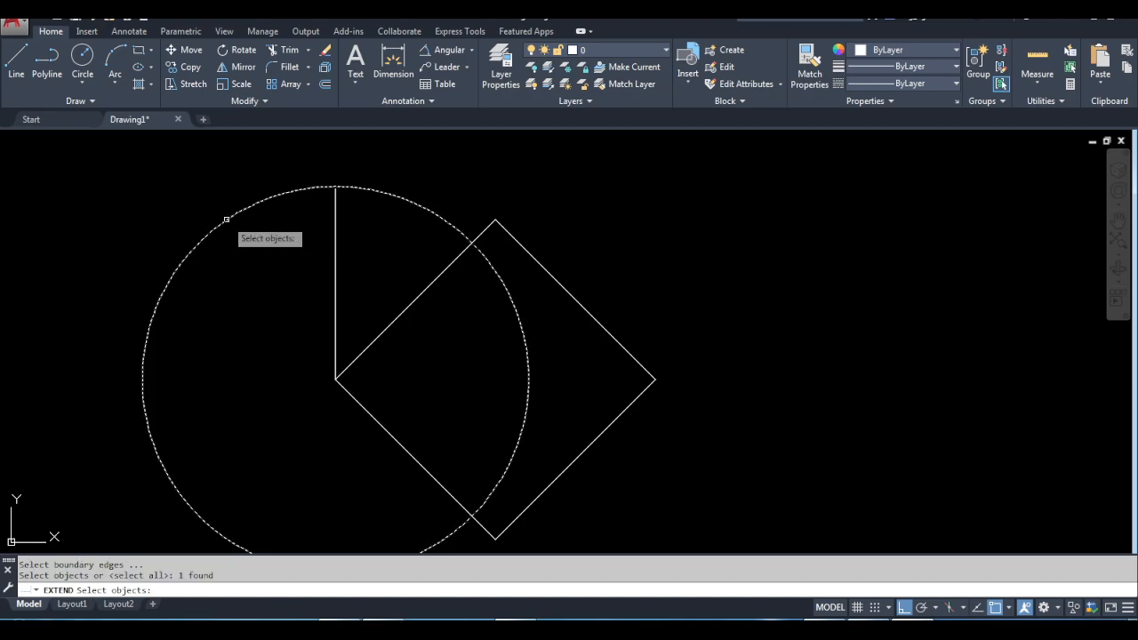
key("Return")
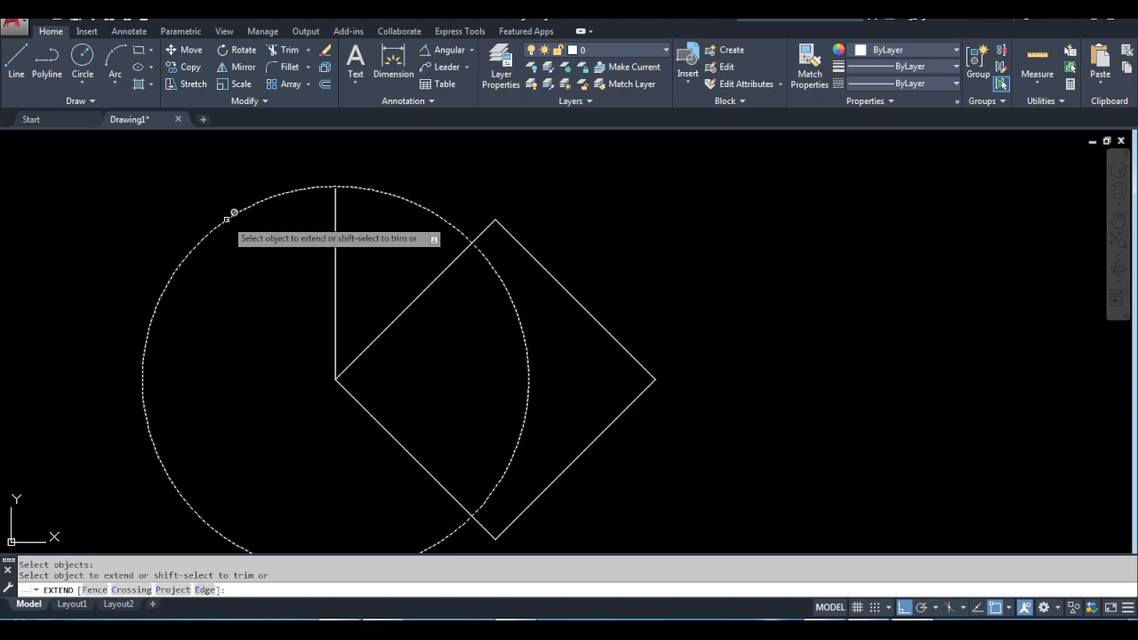
left_click(346, 386)
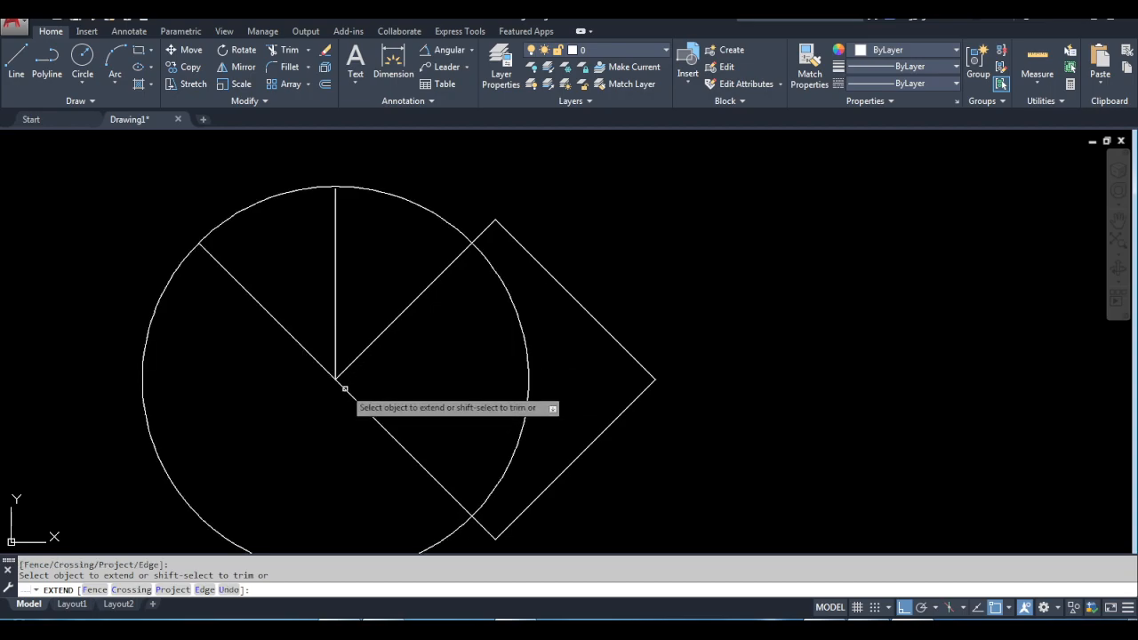
key("Return")
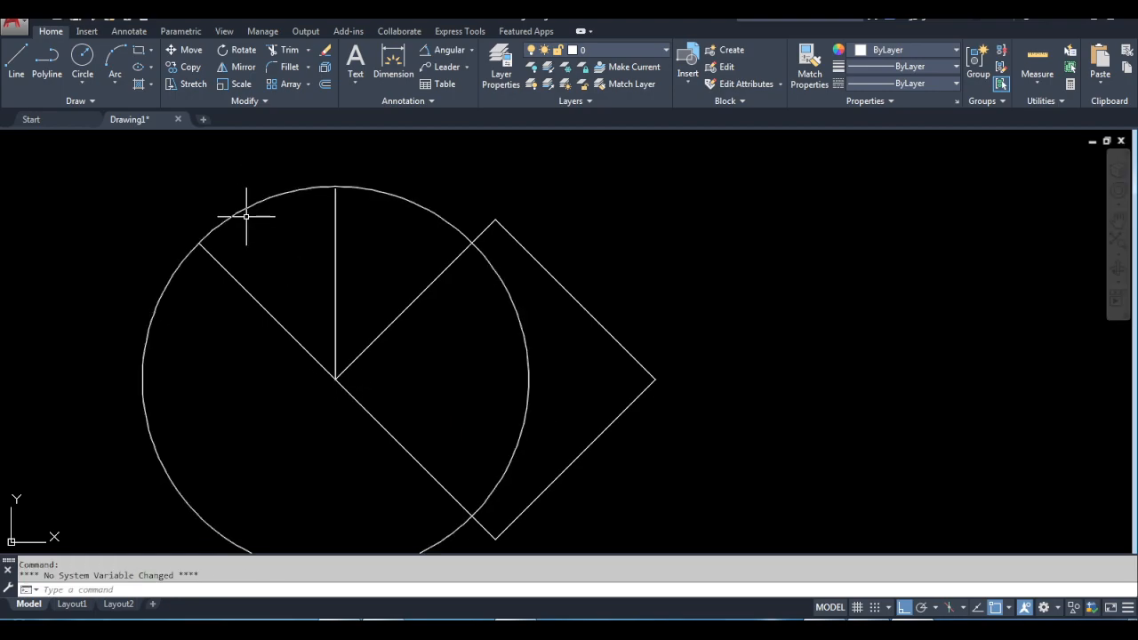
Step: Place a point where the extended side meets the circle
type("poi")
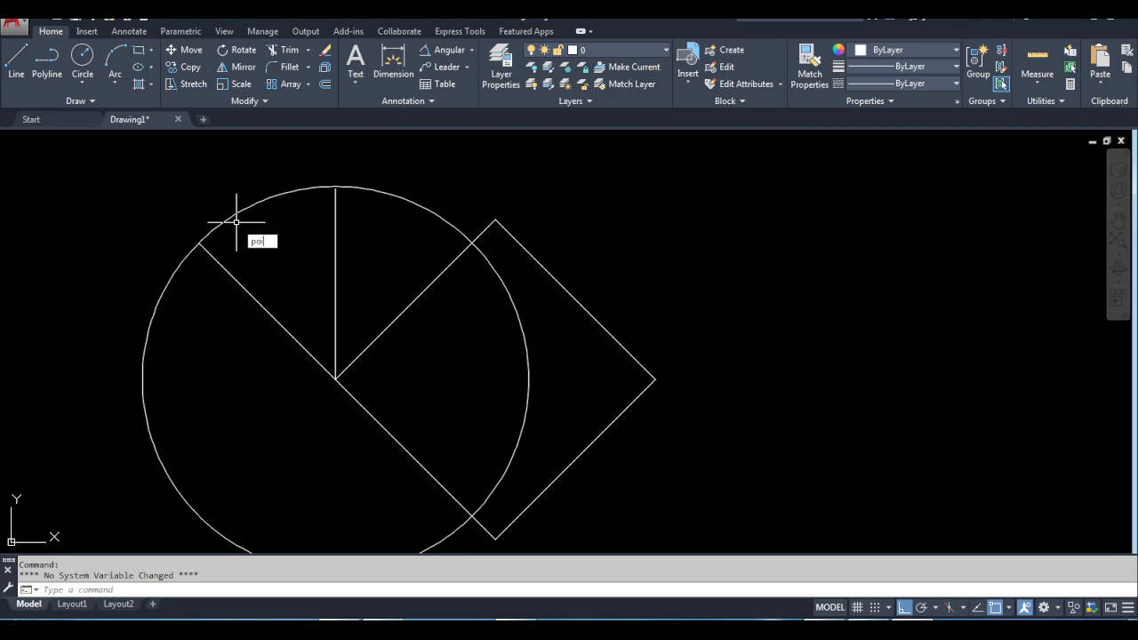
type("nt")
key("Return")
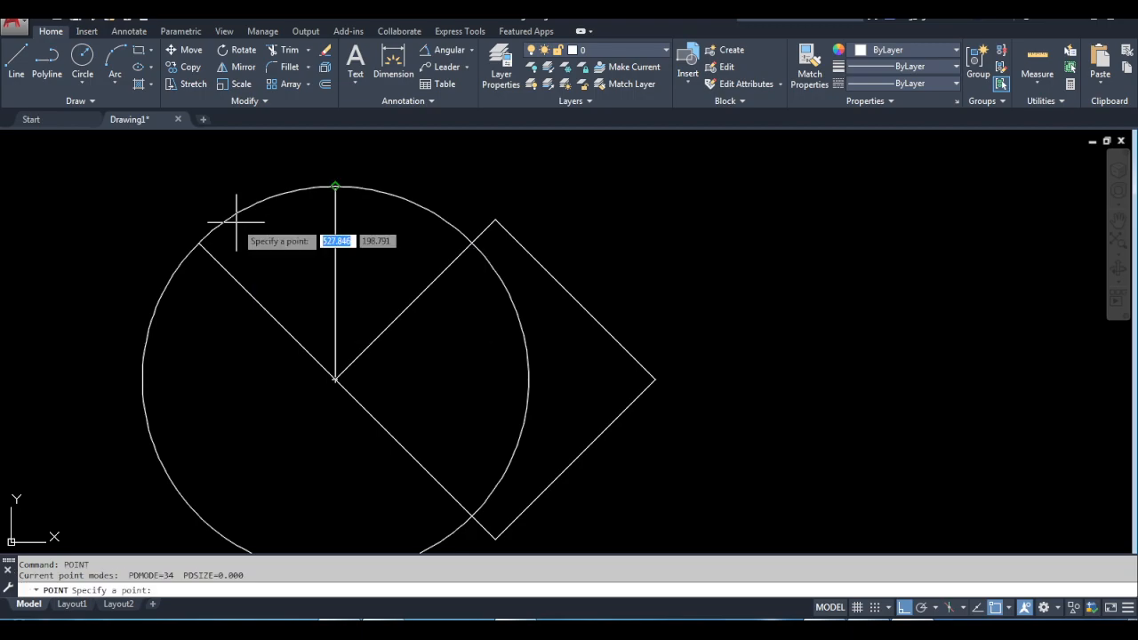
left_click(200, 241)
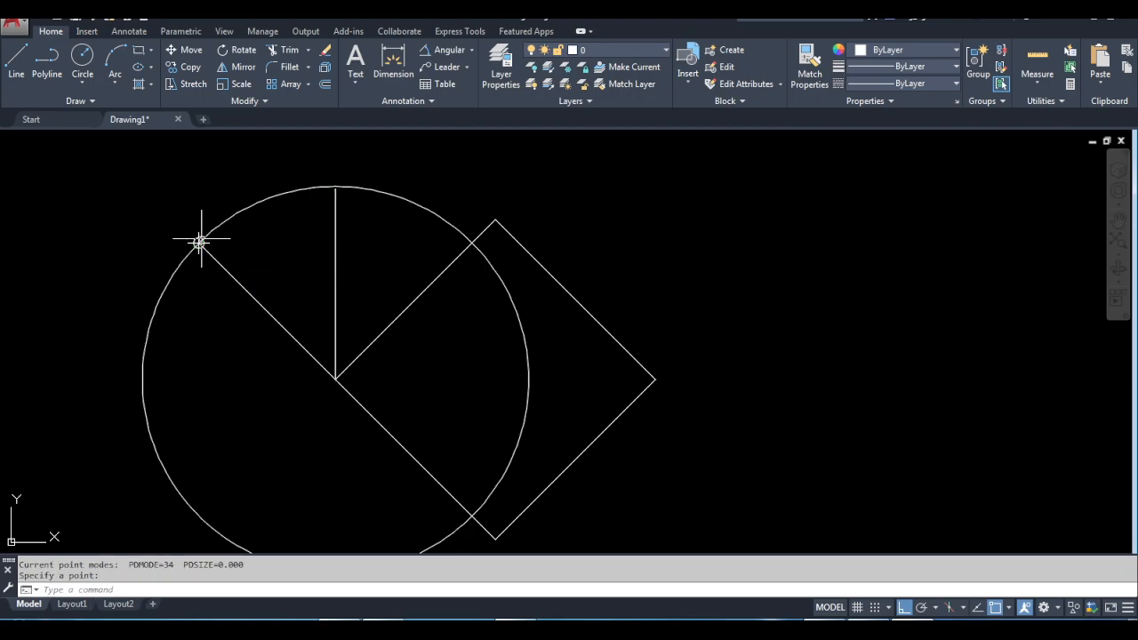
key("Escape")
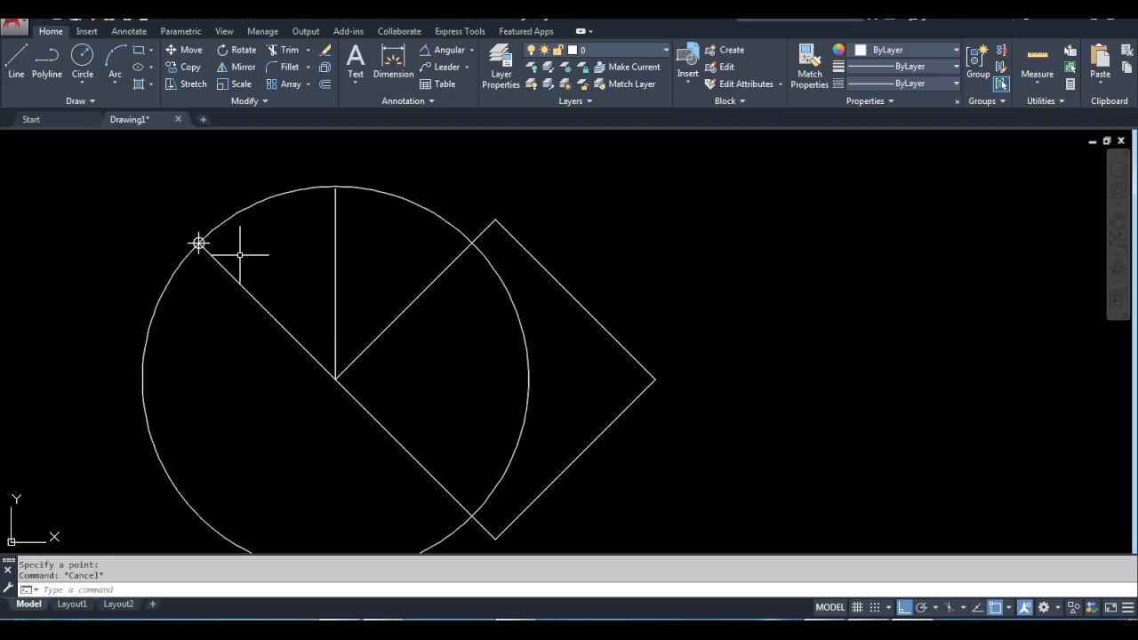
Step: Erase the circle and trim the side's extension back to the square's leftmost corner, using the upper-left side as cutting edge
left_click(250, 205)
key("Delete")
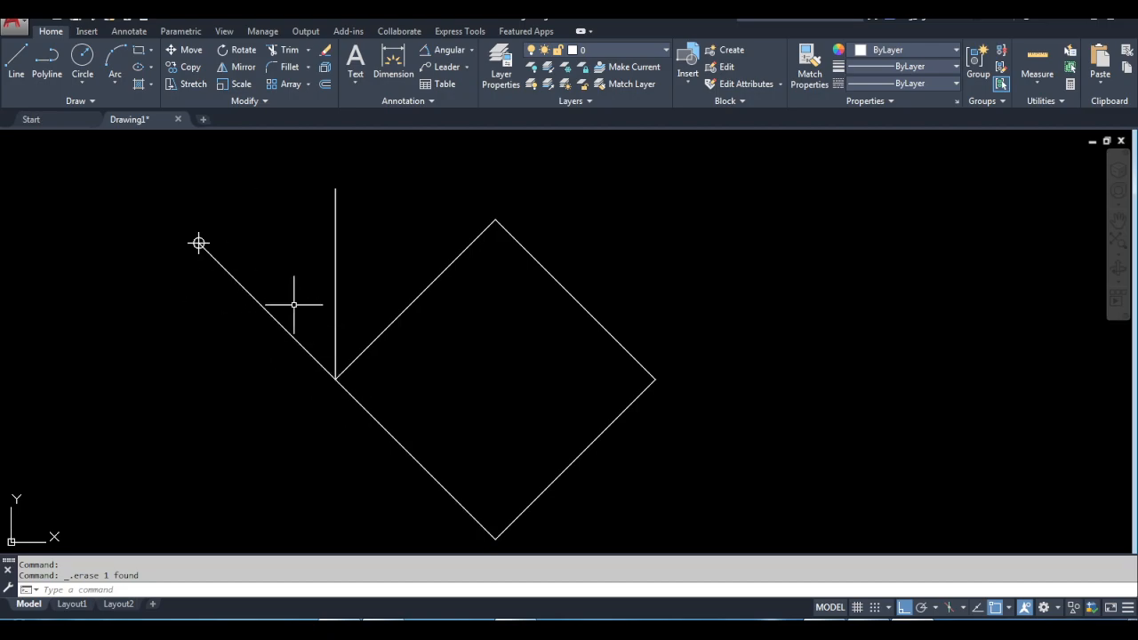
type("TRIM")
key("Return")
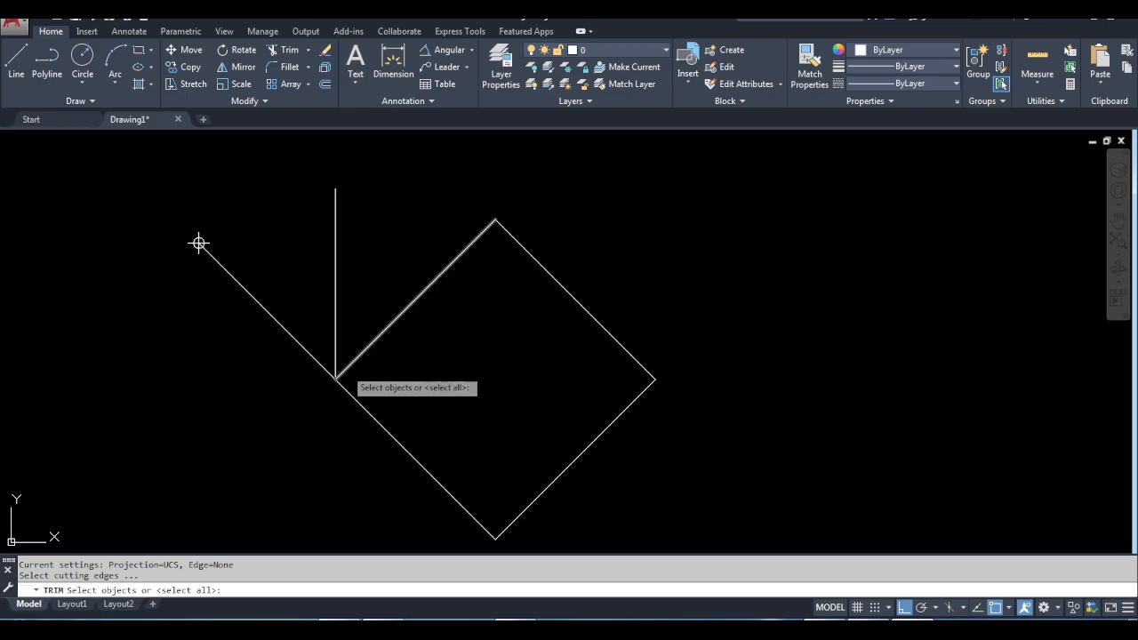
left_click(349, 364)
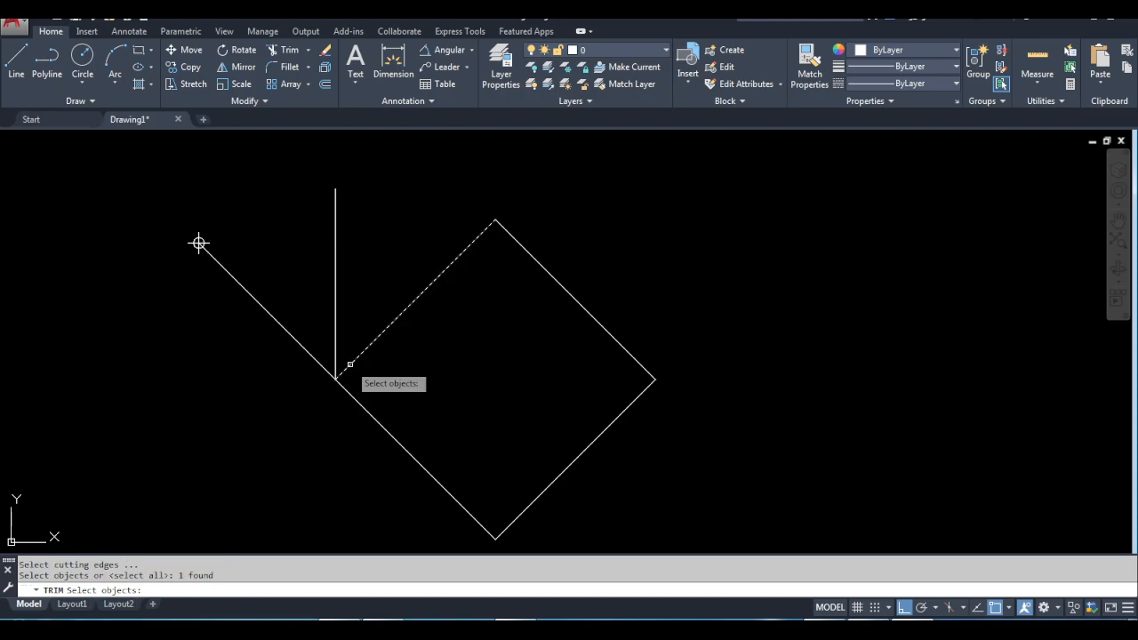
key("Return")
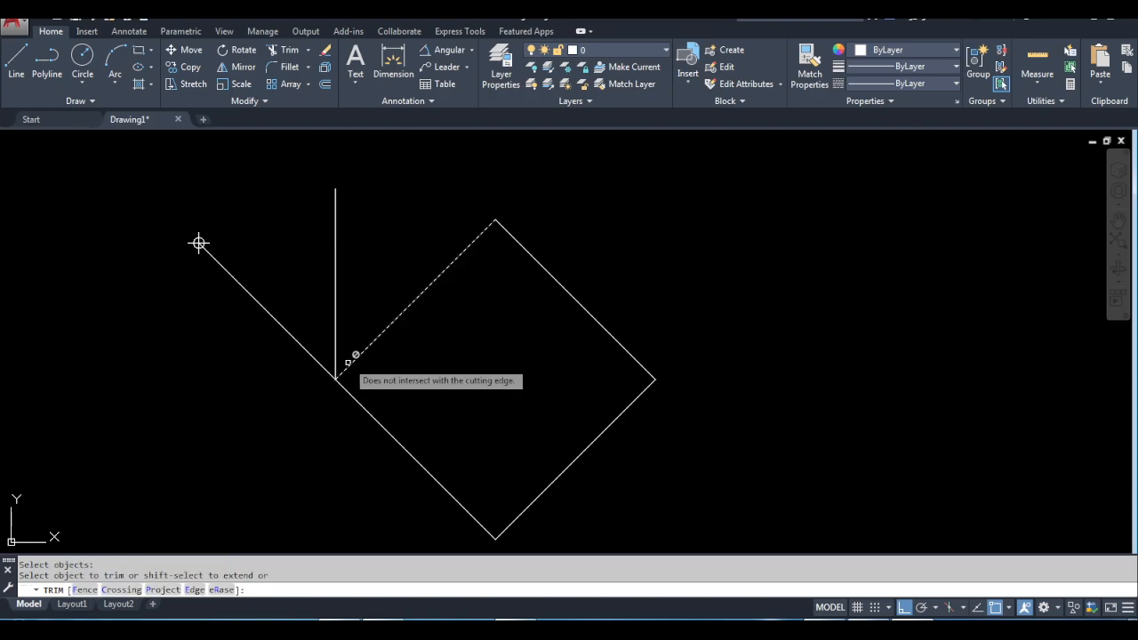
left_click(316, 354)
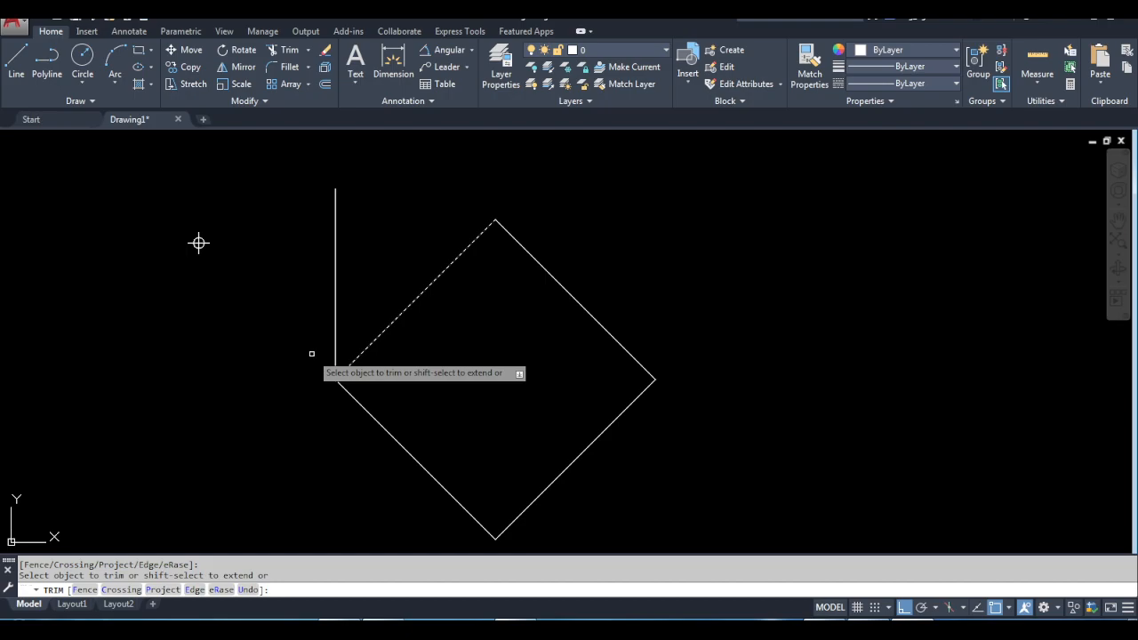
key("Escape")
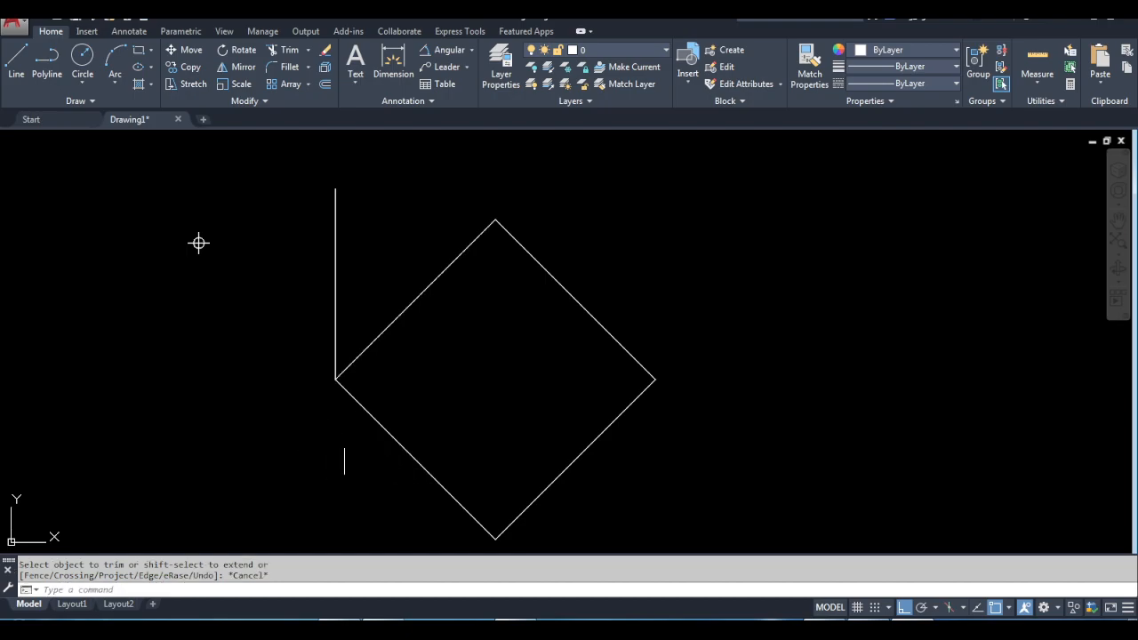
left_click(333, 334)
key("Escape")
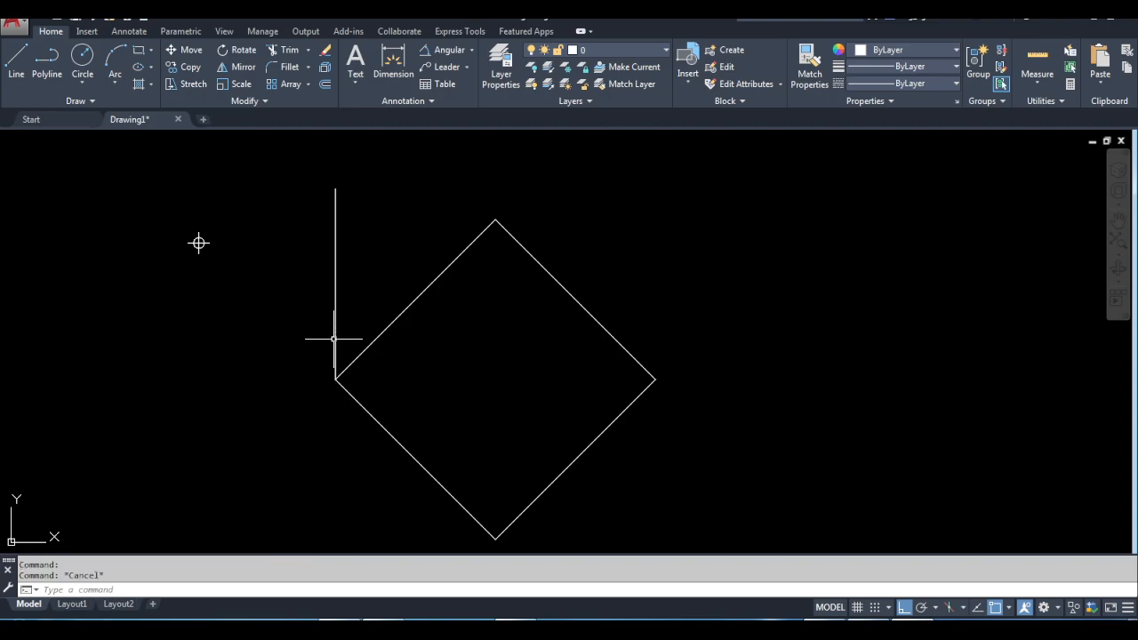